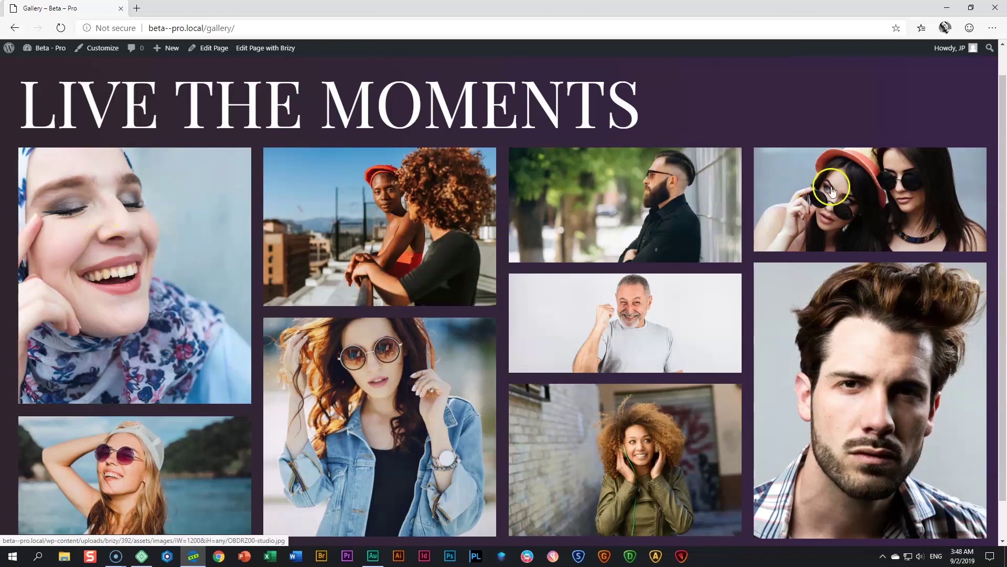
Browse the existing gallery's photos in the lightbox, cycling back to the second, then close it
left_click(118, 254)
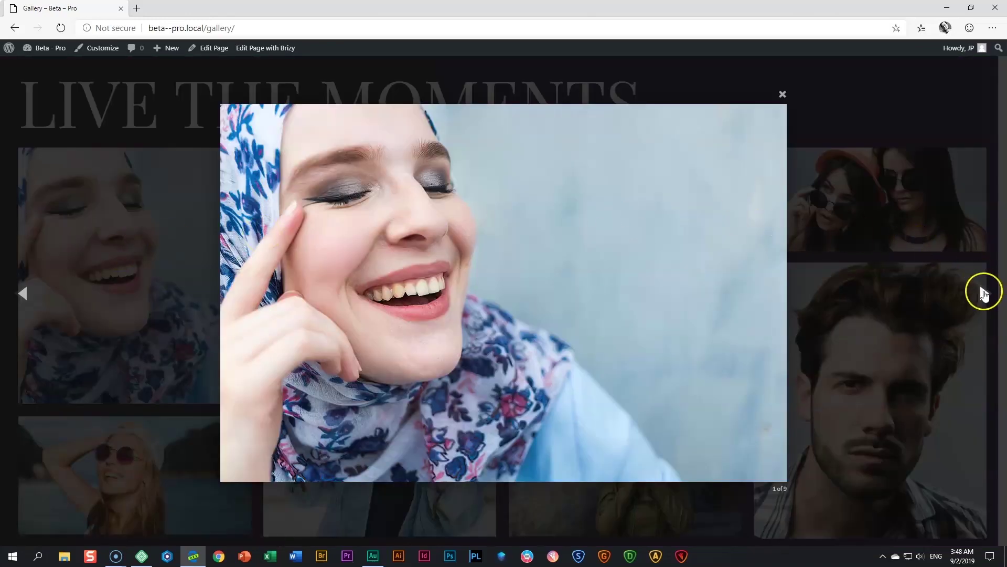
left_click(983, 293)
left_click(984, 293)
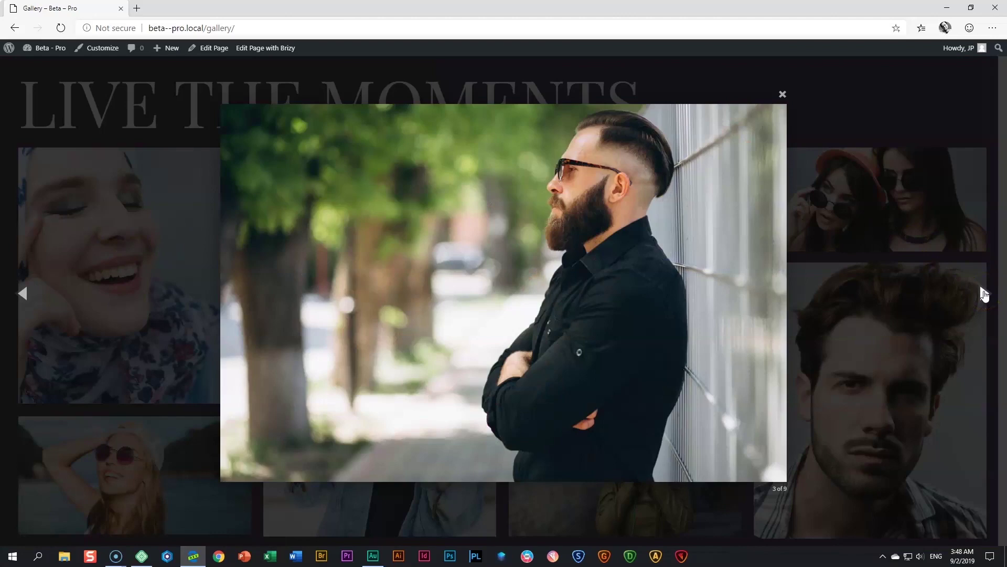
left_click(984, 293)
left_click(984, 293)
left_click(985, 294)
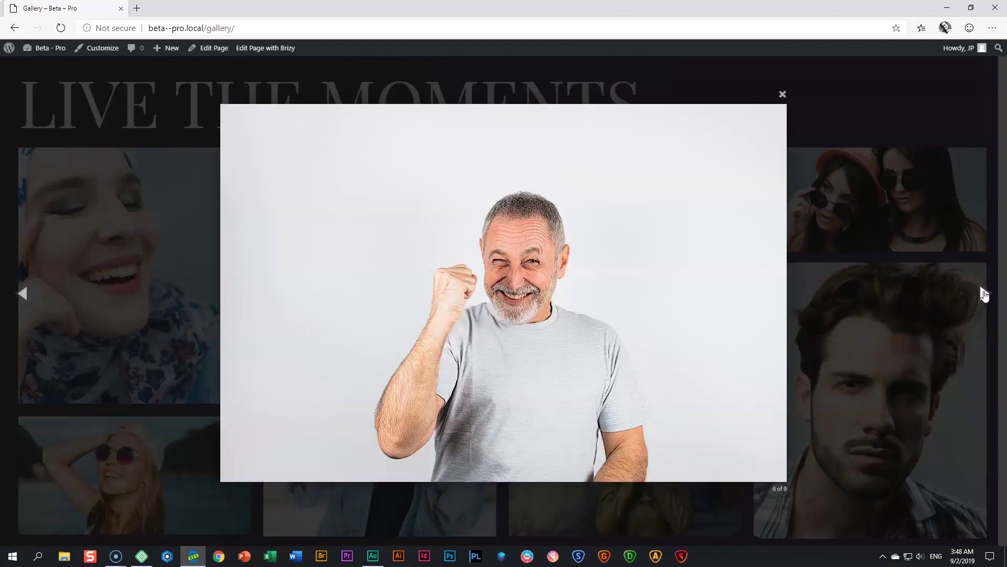
left_click(985, 294)
left_click(985, 294)
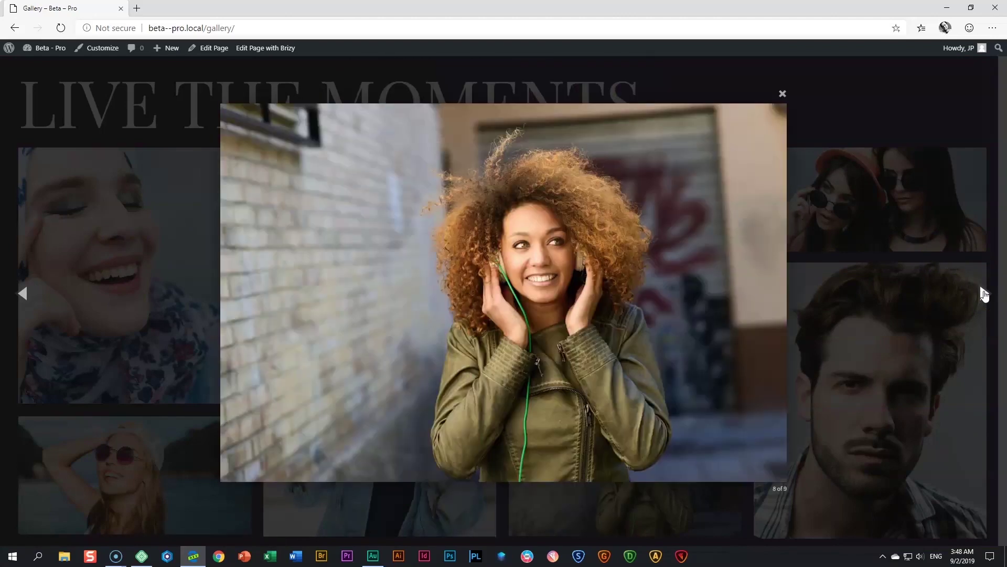
left_click(984, 294)
left_click(984, 294)
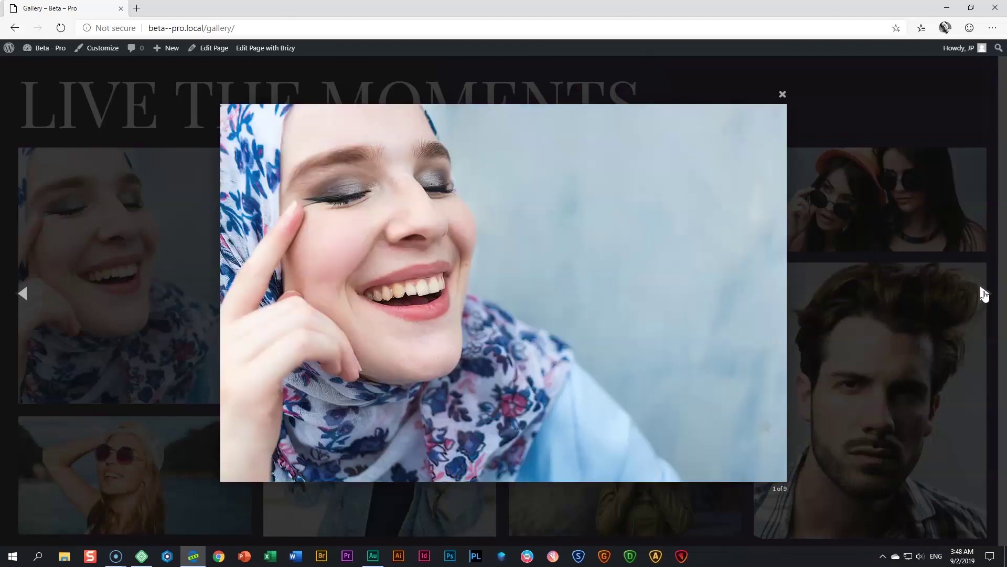
left_click(985, 294)
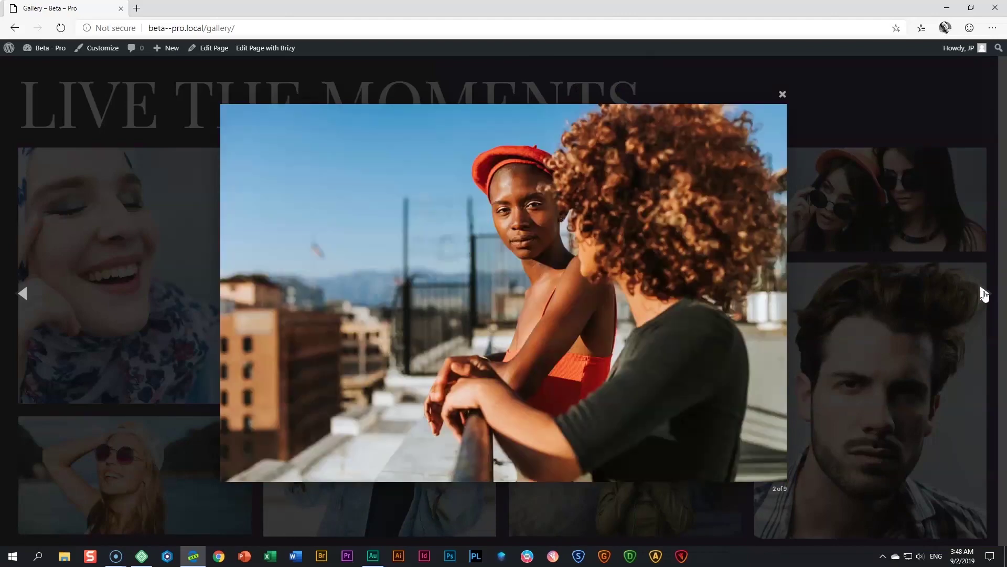
left_click(782, 95)
Edit the page in Brizy and add a blank block below the gallery, trimmed to one column
left_click(257, 49)
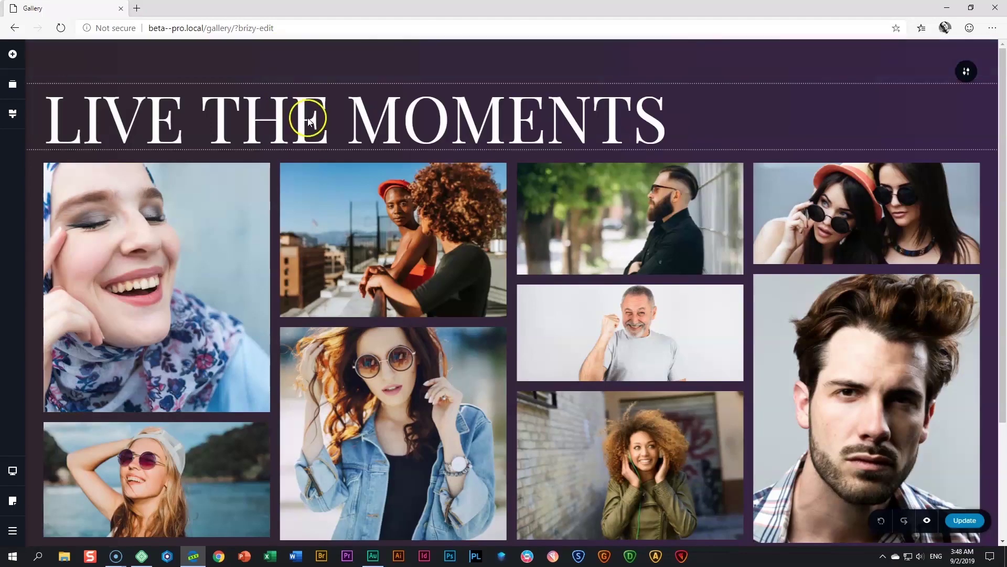
scroll(367, 158, "down", 3)
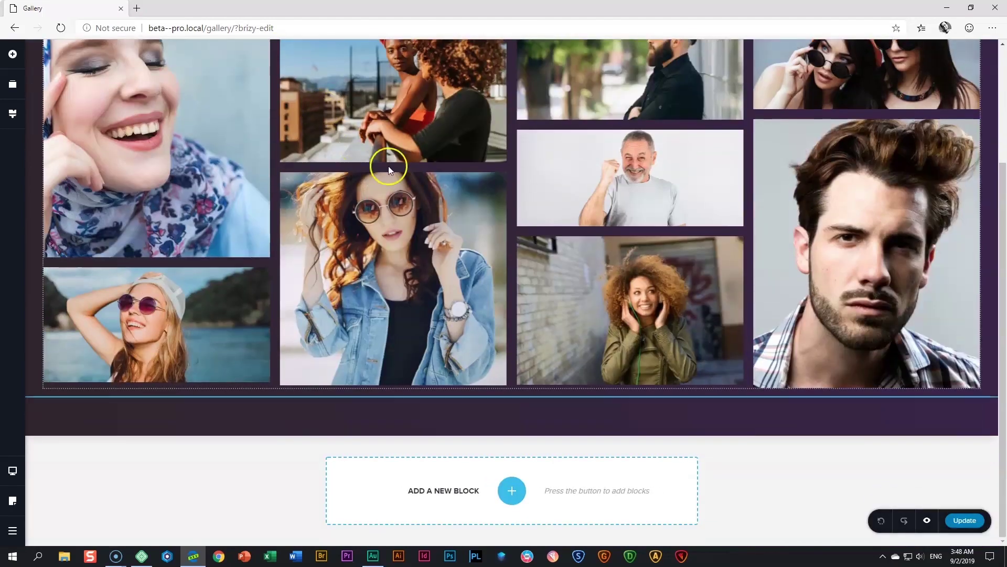
left_click(514, 491)
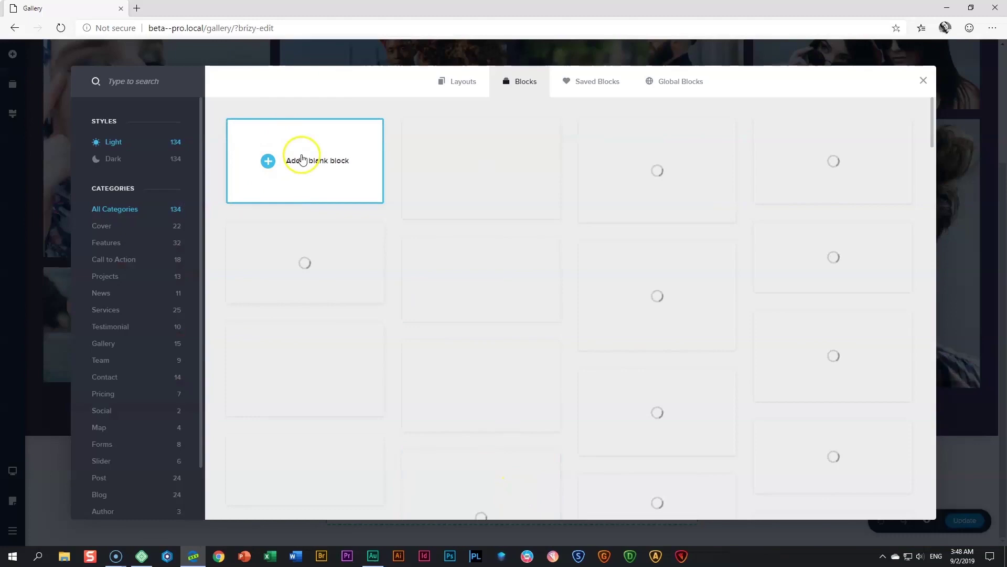
left_click(301, 161)
scroll(299, 158, "down", 2)
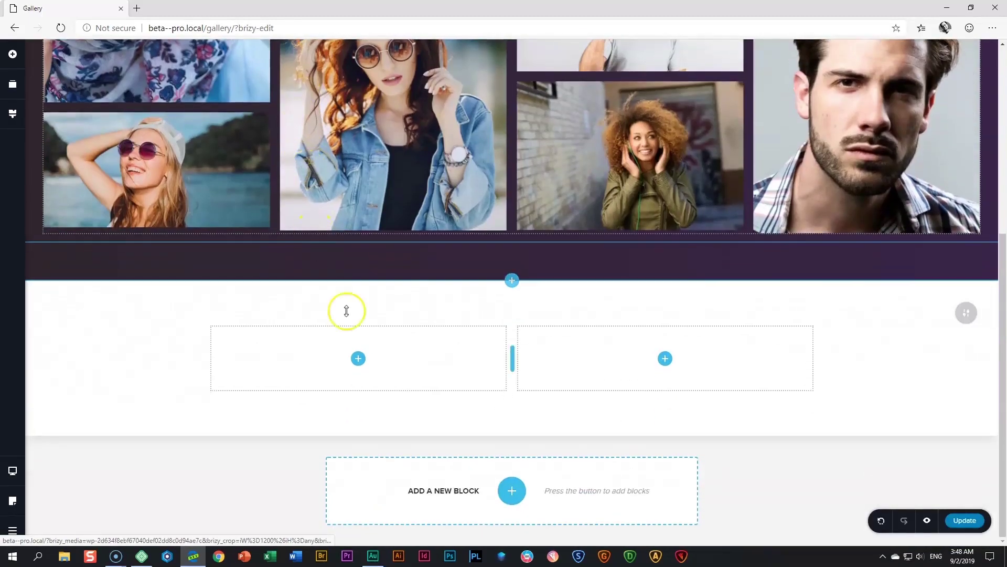
right_click(612, 402)
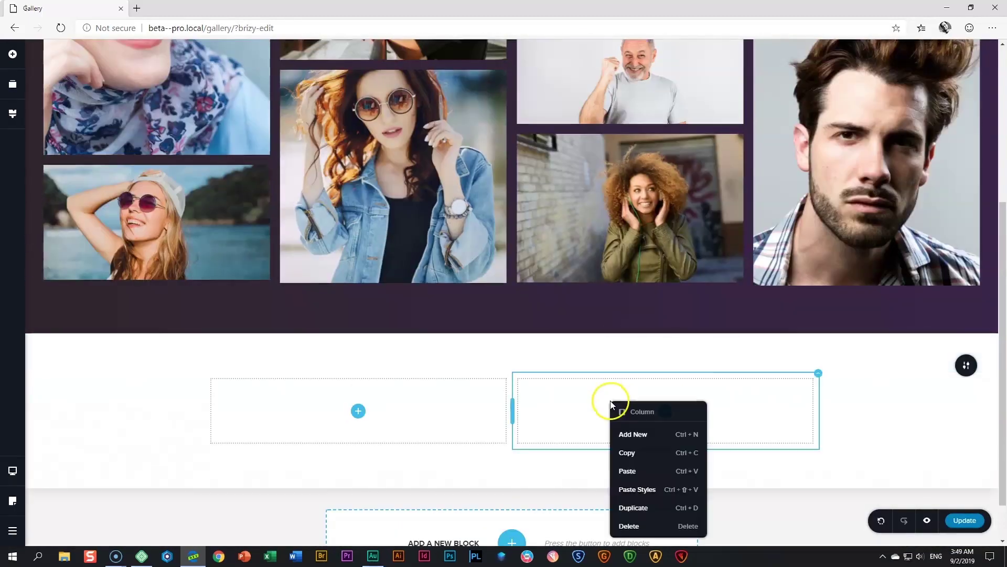
left_click(631, 526)
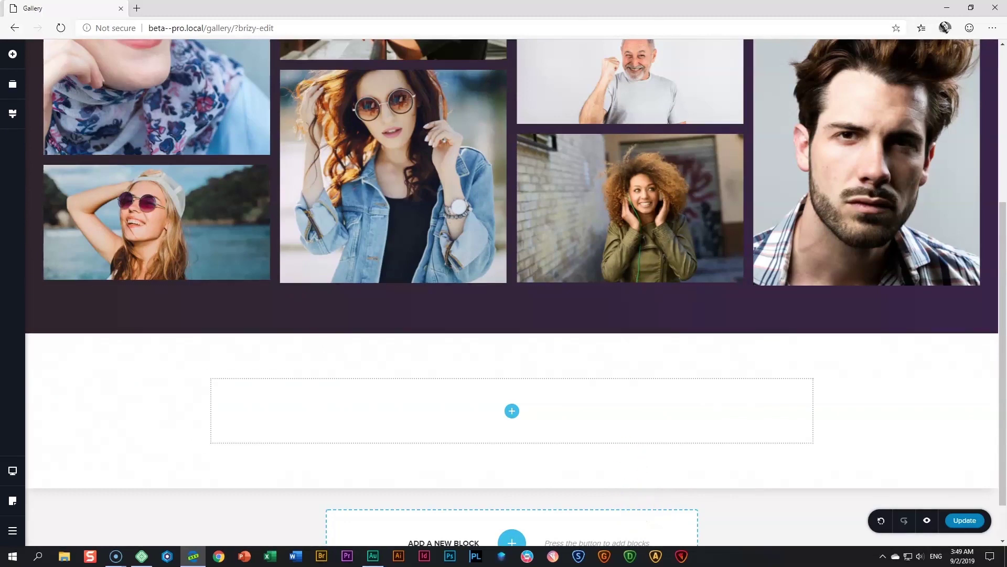
left_click(12, 59)
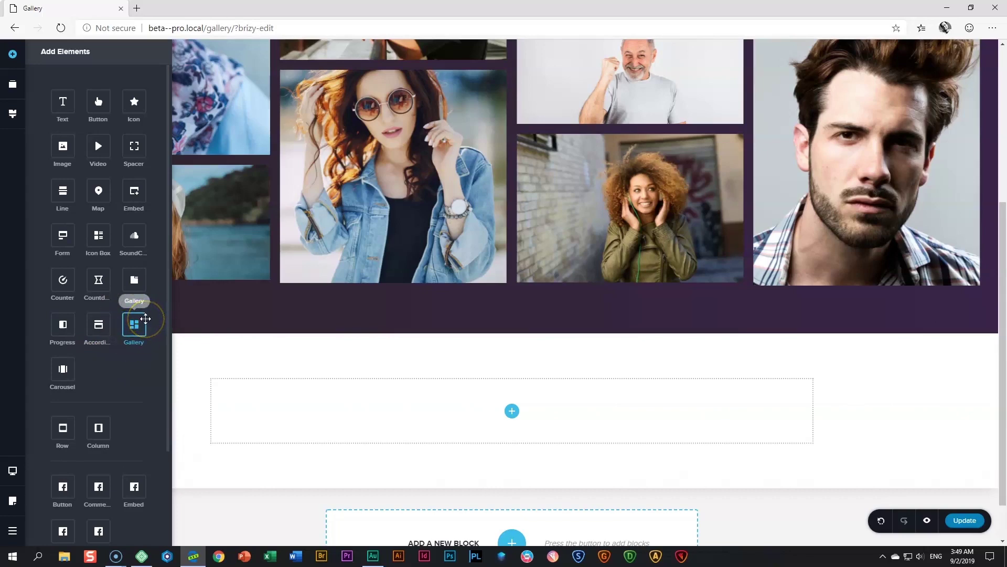
Drop a Gallery element into the new block's empty column and close the elements panel
left_click_drag(145, 320, 513, 420)
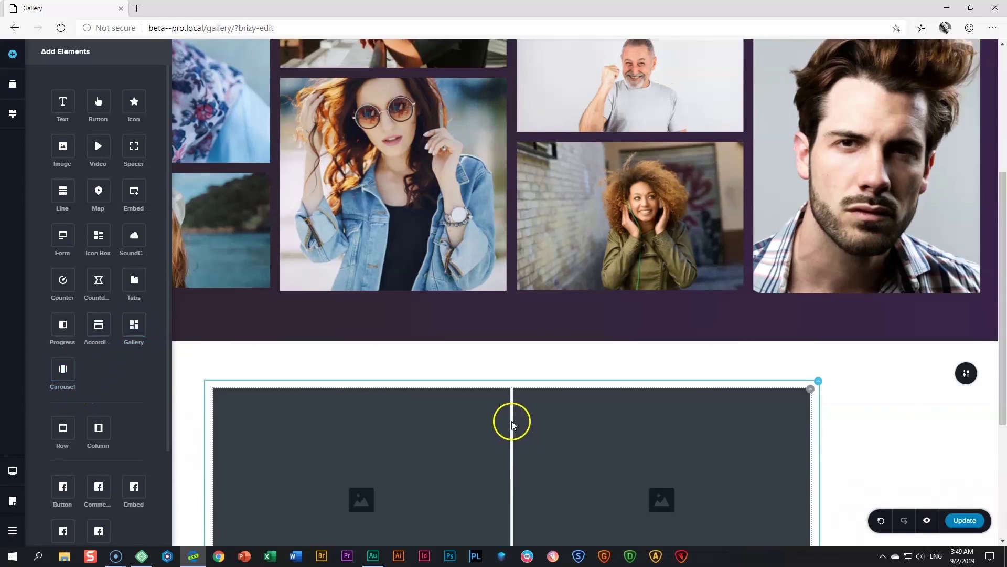
scroll(473, 435, "down", 4)
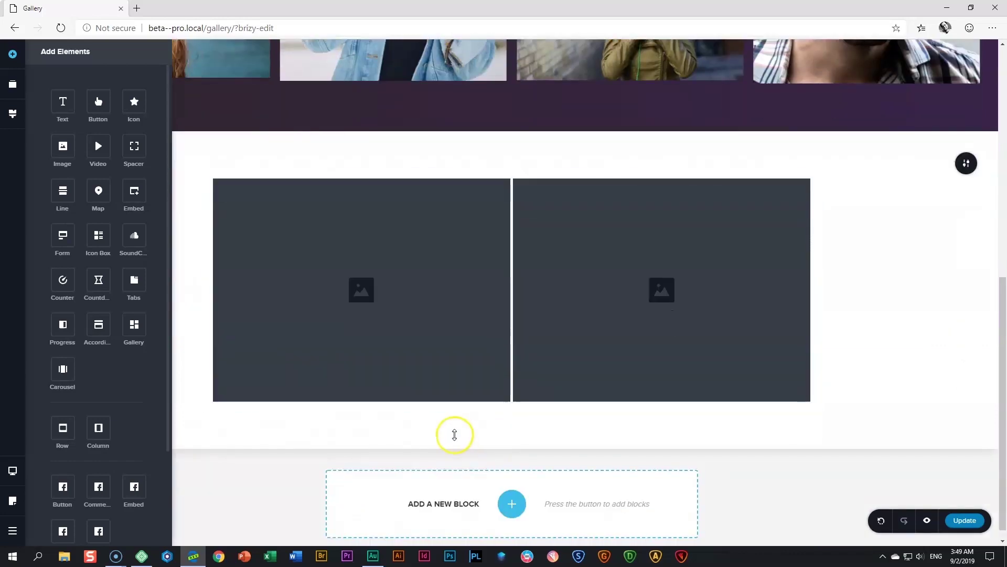
scroll(734, 351, "up", 2)
left_click(873, 367)
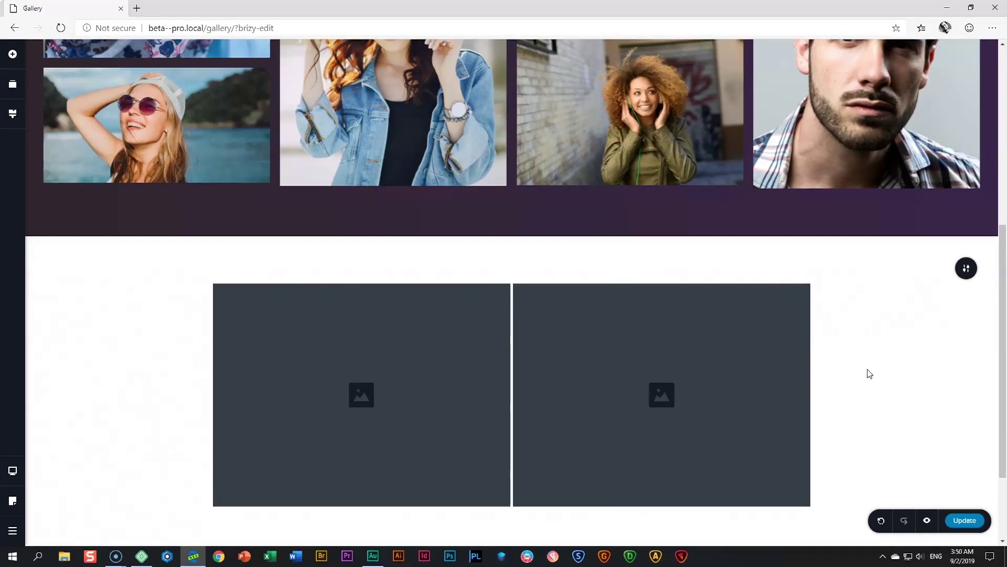
left_click(649, 334)
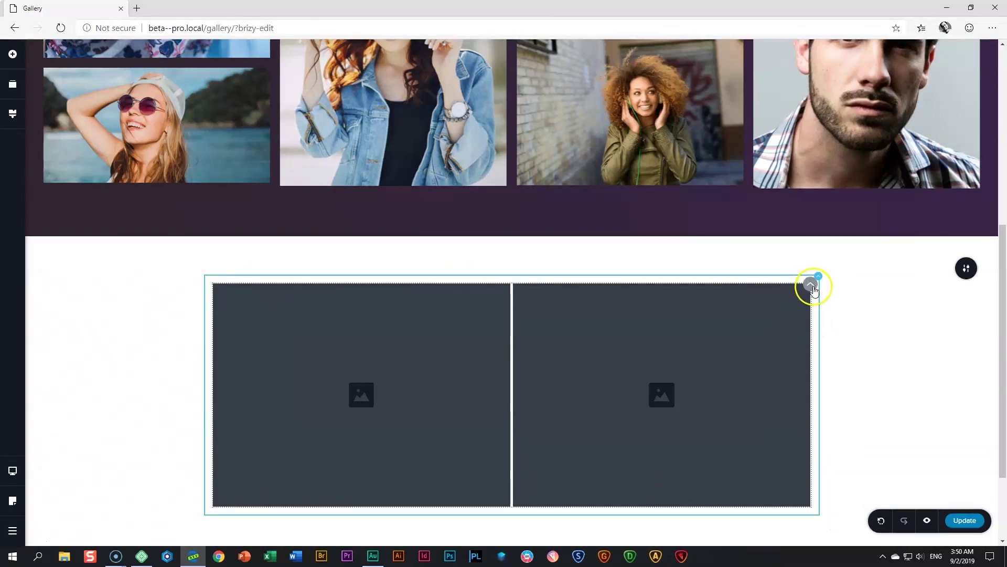
Change the new gallery's Columns setting from 2 to 3
left_click(812, 287)
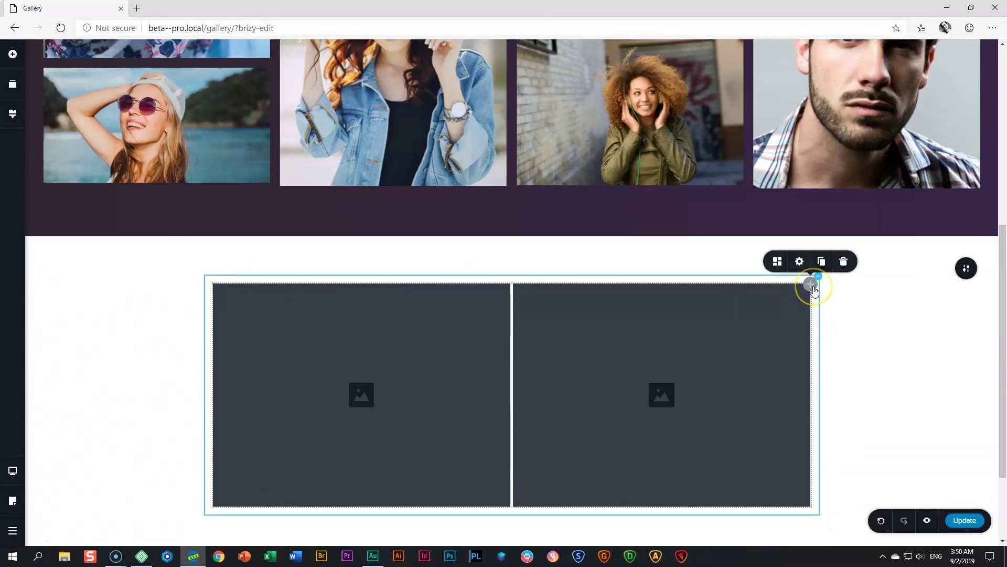
left_click(778, 265)
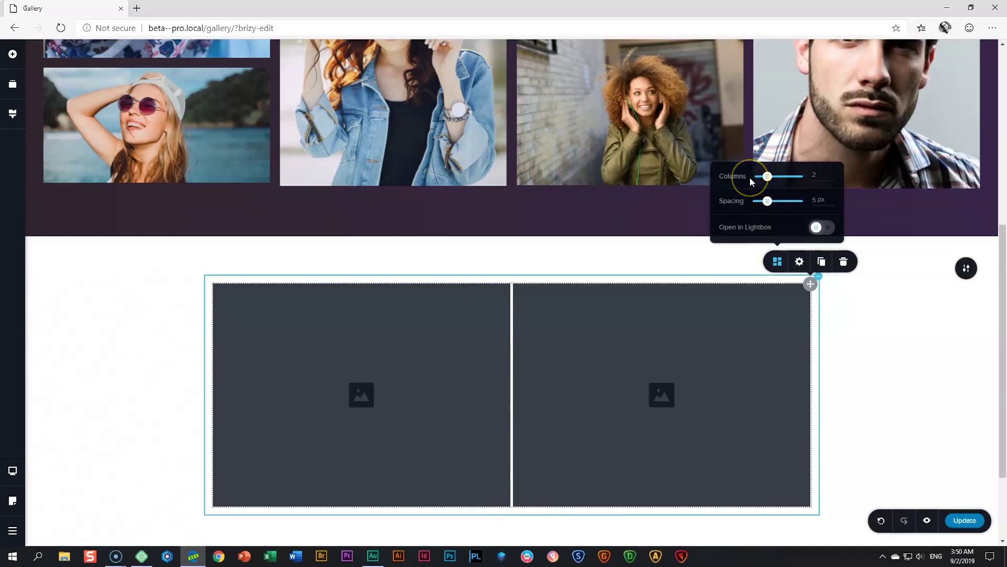
left_click_drag(767, 176, 776, 176)
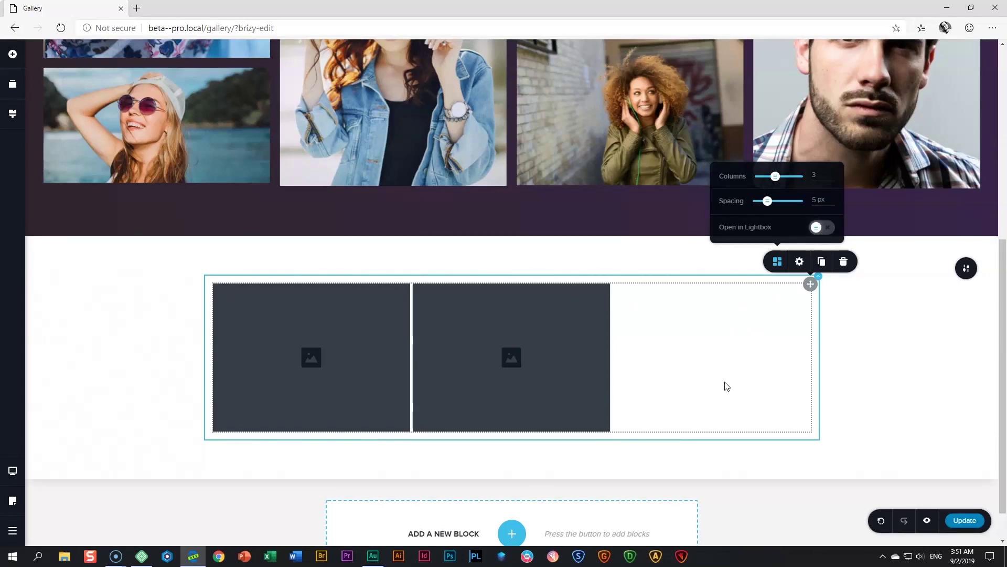
Duplicate the second placeholder so the gallery's third column slot is filled
left_click(517, 389)
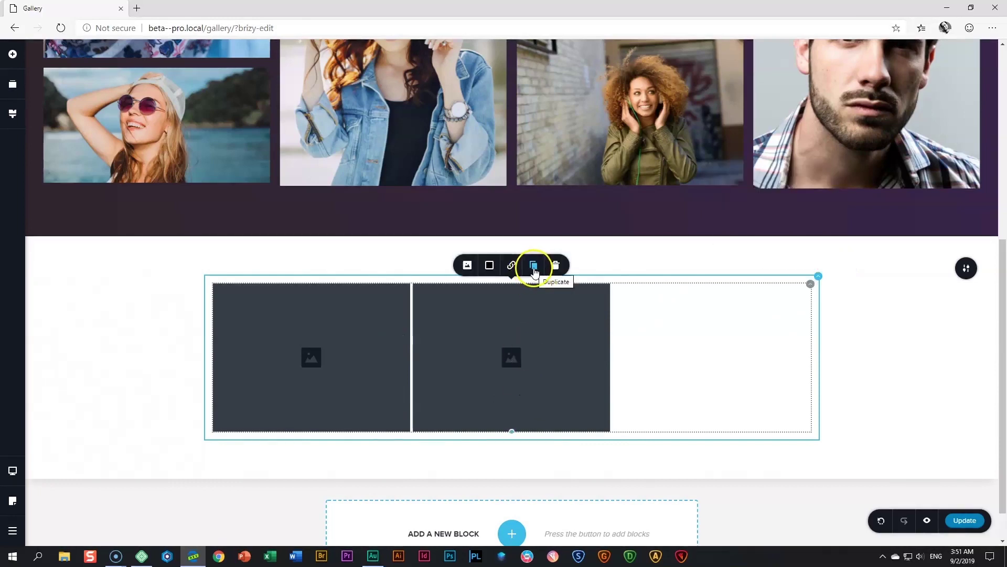
left_click(534, 268)
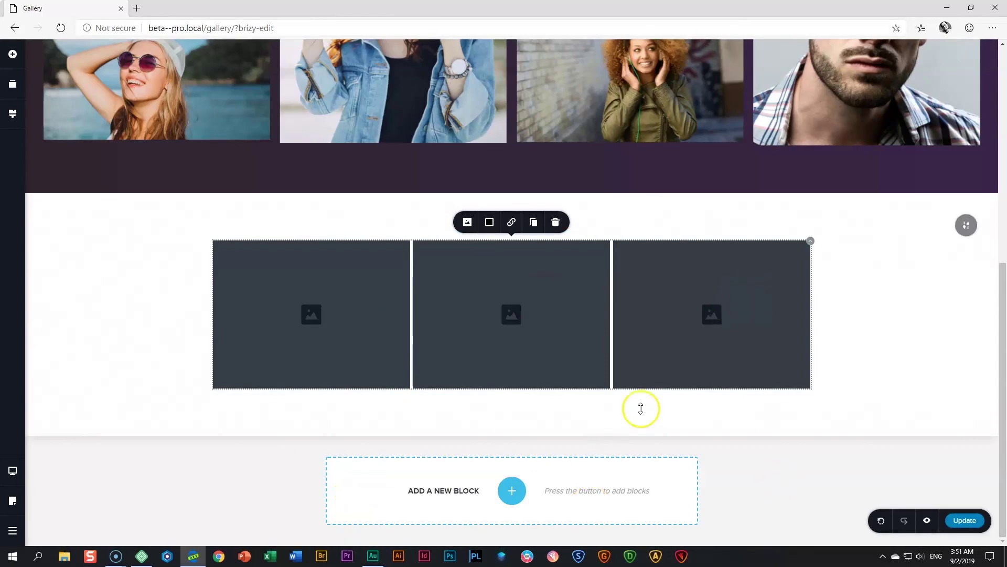
left_click_drag(641, 408, 640, 409)
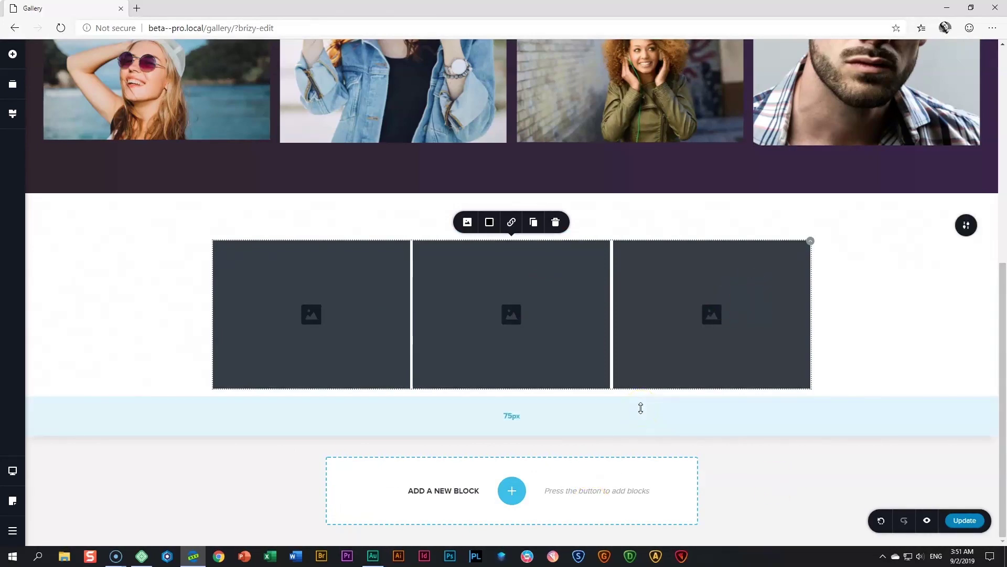
left_click(339, 428)
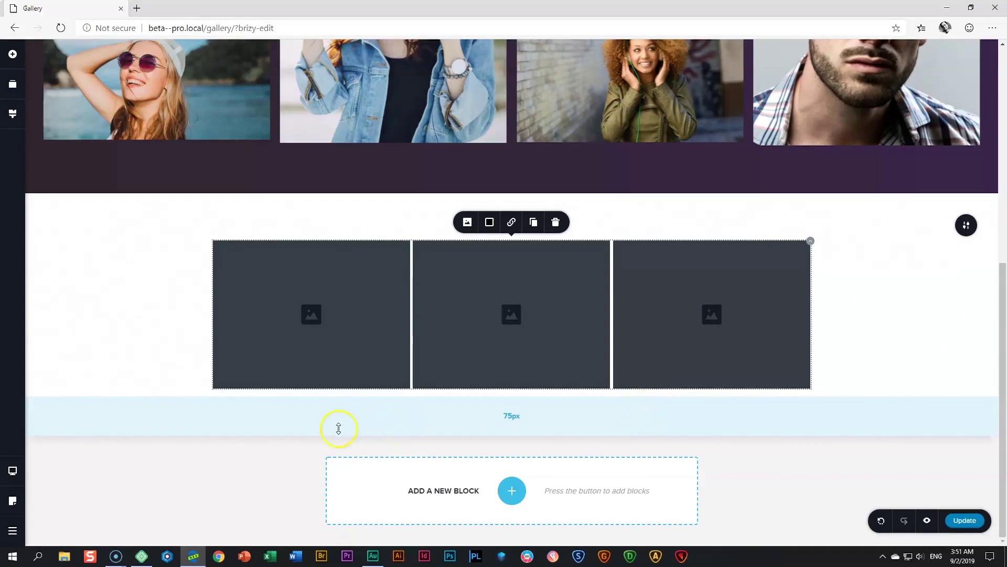
left_click(344, 419)
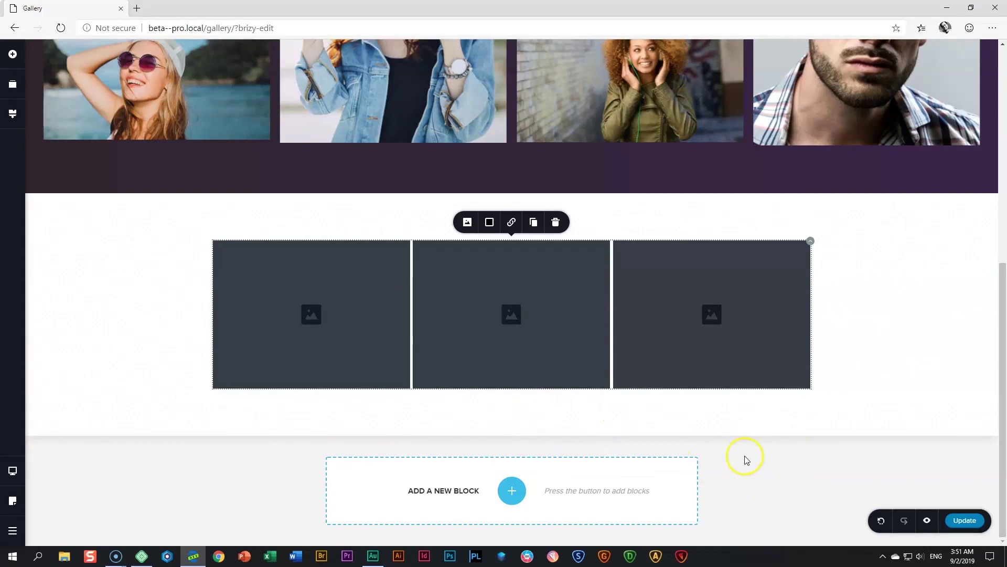
left_click(732, 305)
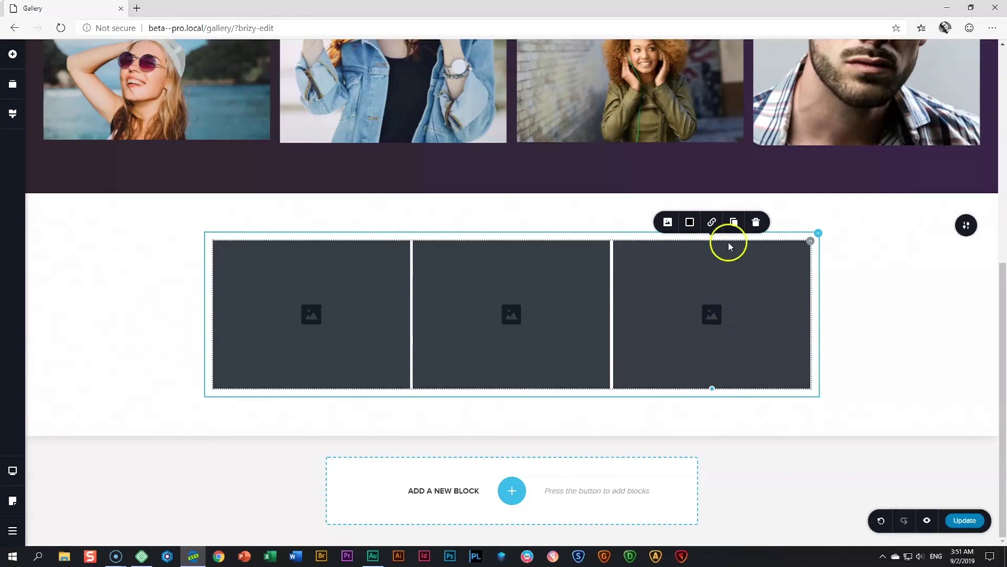
Duplicate the image tile repeatedly to grow the gallery toward eight placeholders
left_click(734, 222)
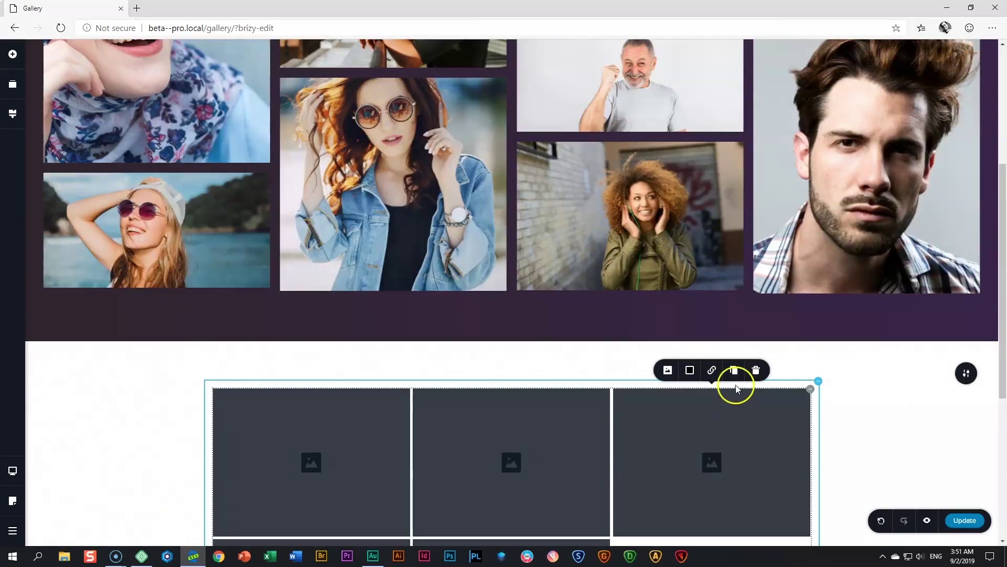
left_click(735, 371)
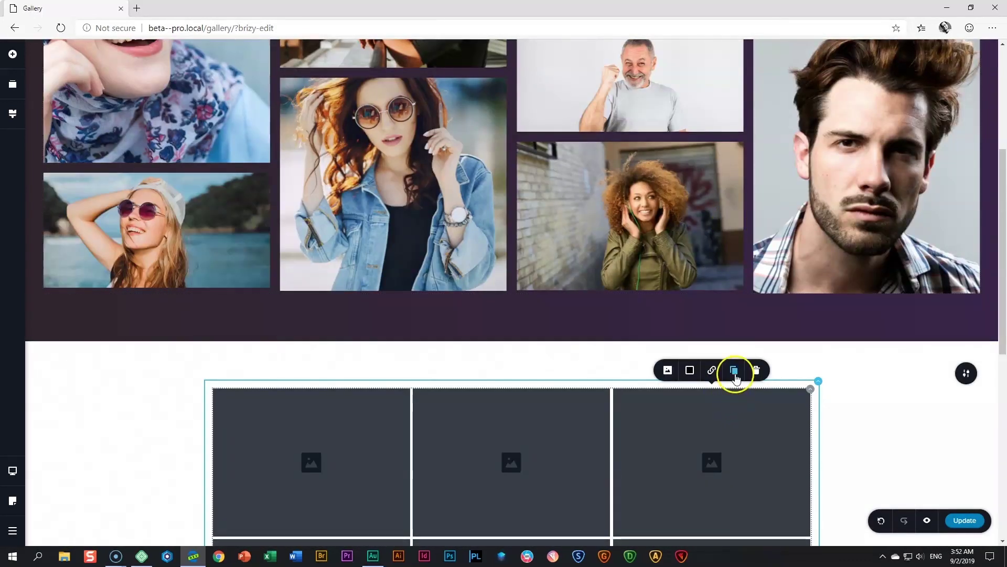
scroll(869, 403, "down", 6)
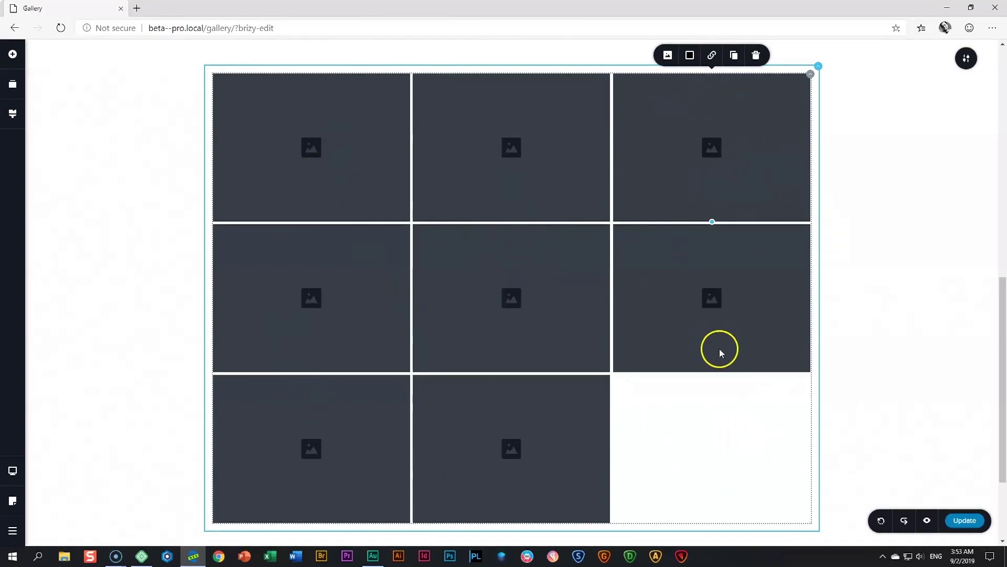
Resize the top-middle, lower-middle, middle-left and bottom-left tiles into a staggered masonry layout
left_click(504, 150)
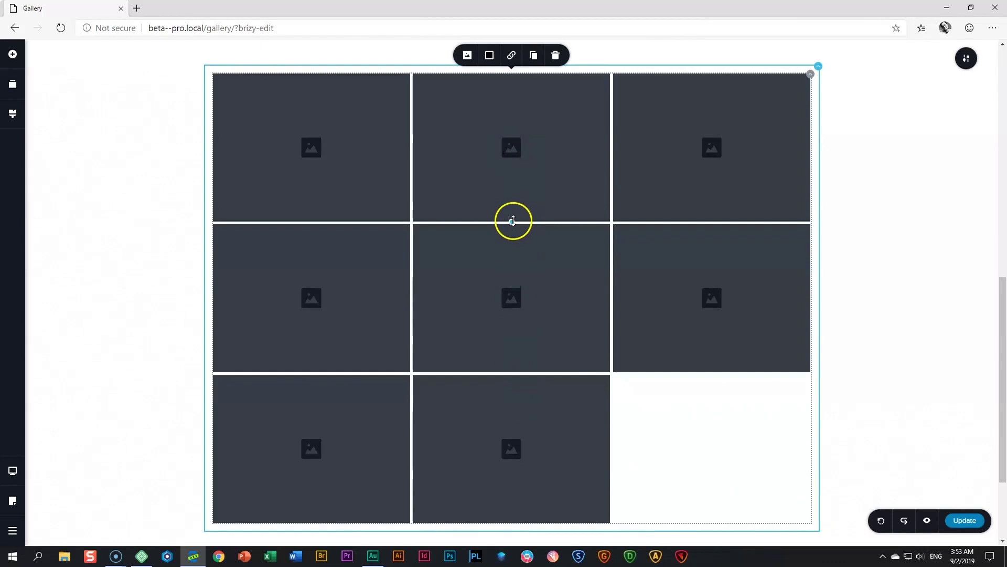
left_click_drag(513, 221, 512, 291)
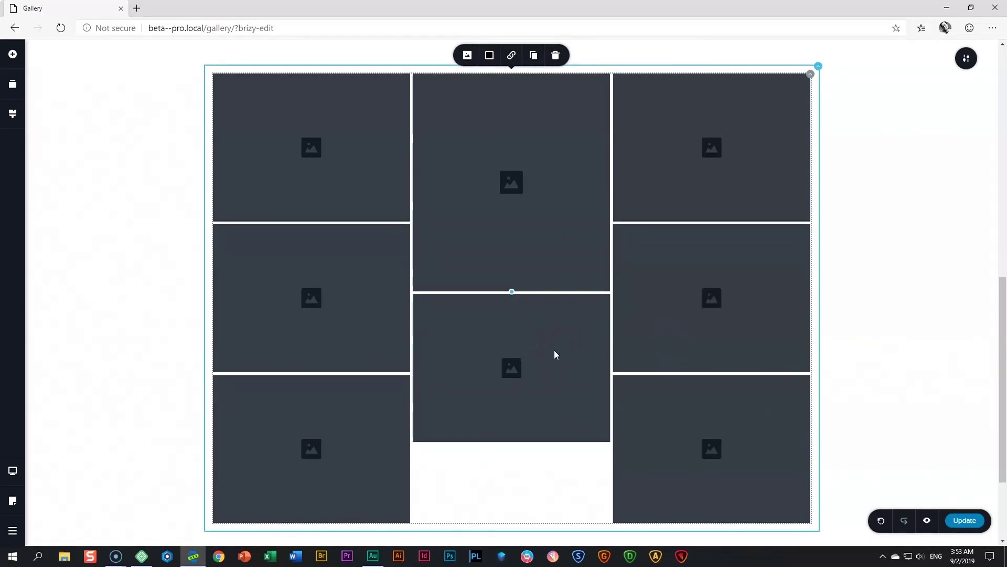
left_click(520, 347)
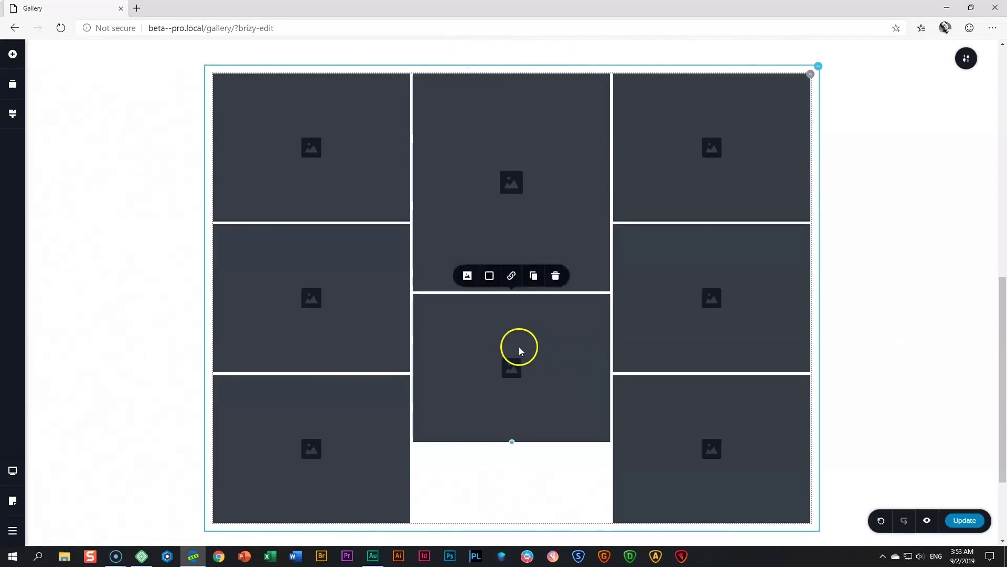
left_click_drag(512, 441, 504, 523)
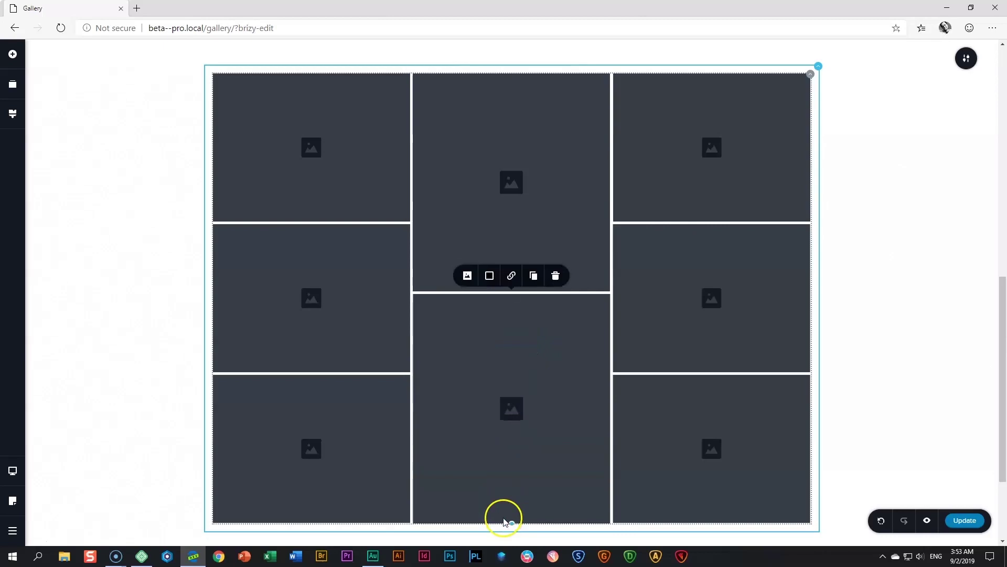
left_click(345, 322)
left_click_drag(312, 371, 308, 417)
scroll(308, 416, "down", 2)
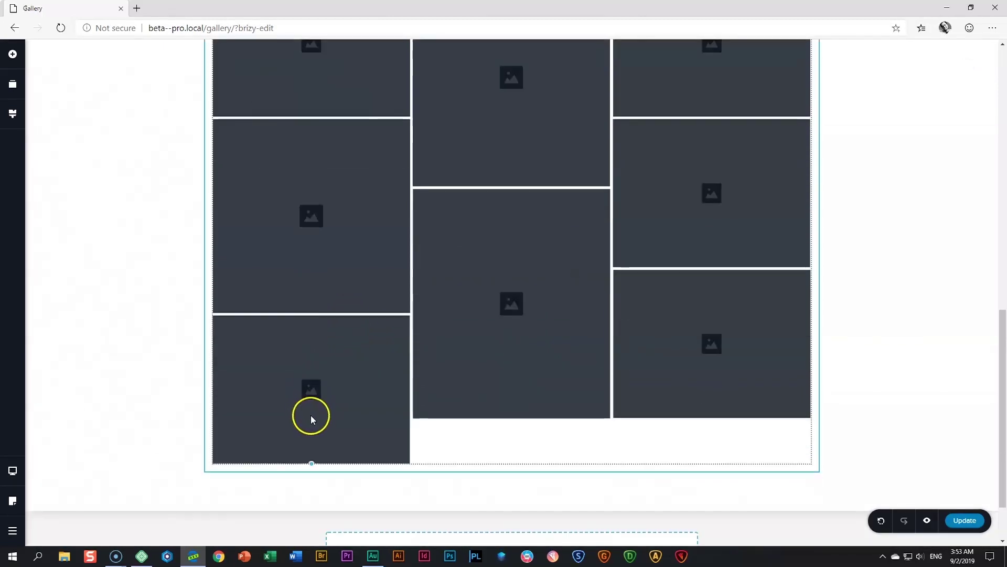
left_click_drag(314, 460, 316, 414)
scroll(866, 400, "up", 2)
left_click(872, 399)
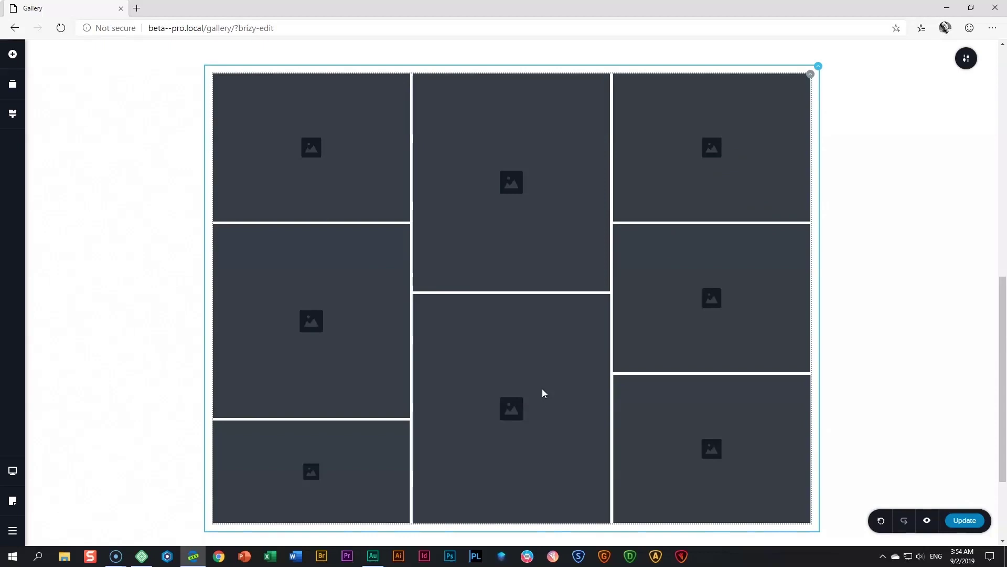
Fill the left column with the headscarf woman, beach sunglasses woman and grey T-shirt man photos
left_click(361, 108)
left_click(267, 54)
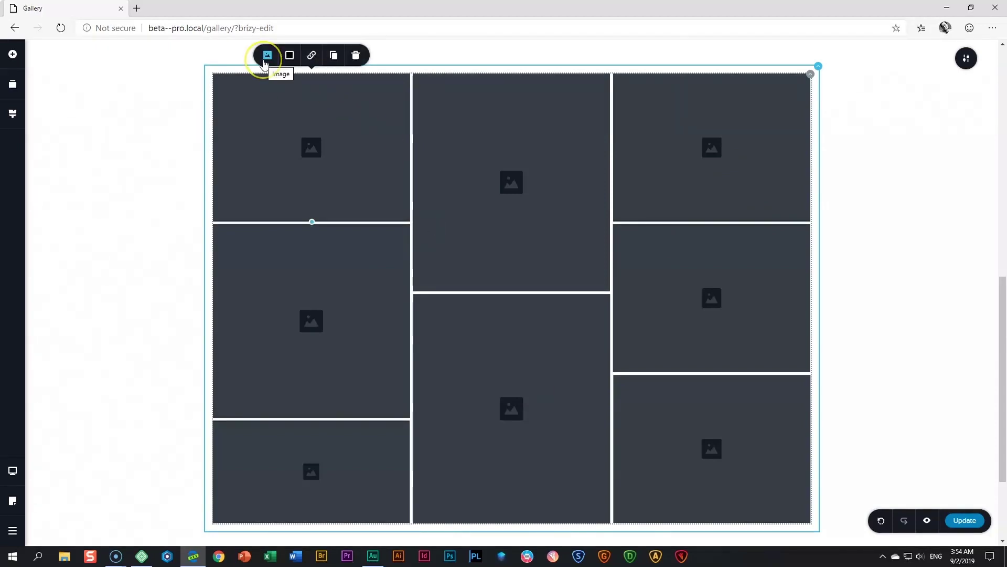
left_click(267, 126)
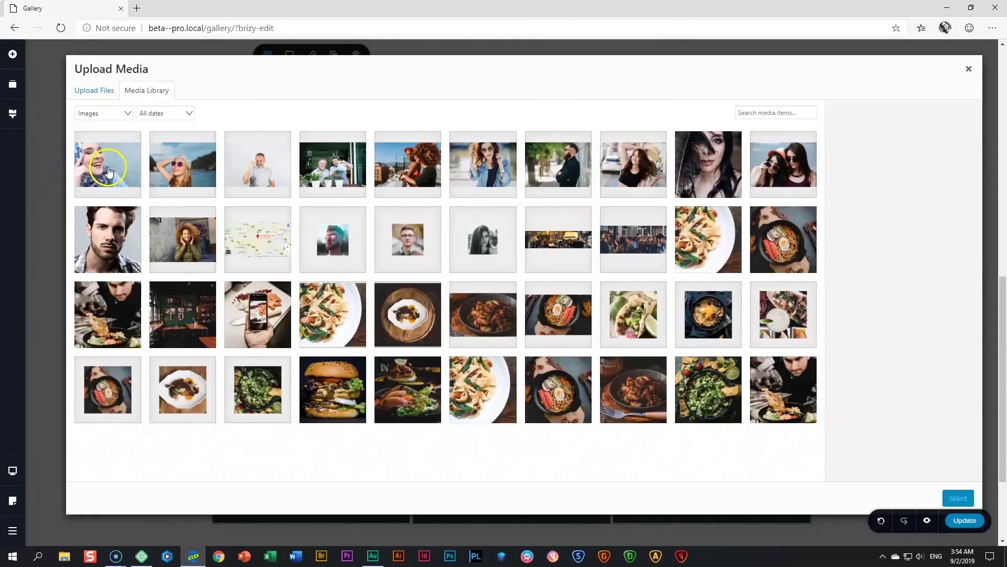
left_click(108, 172)
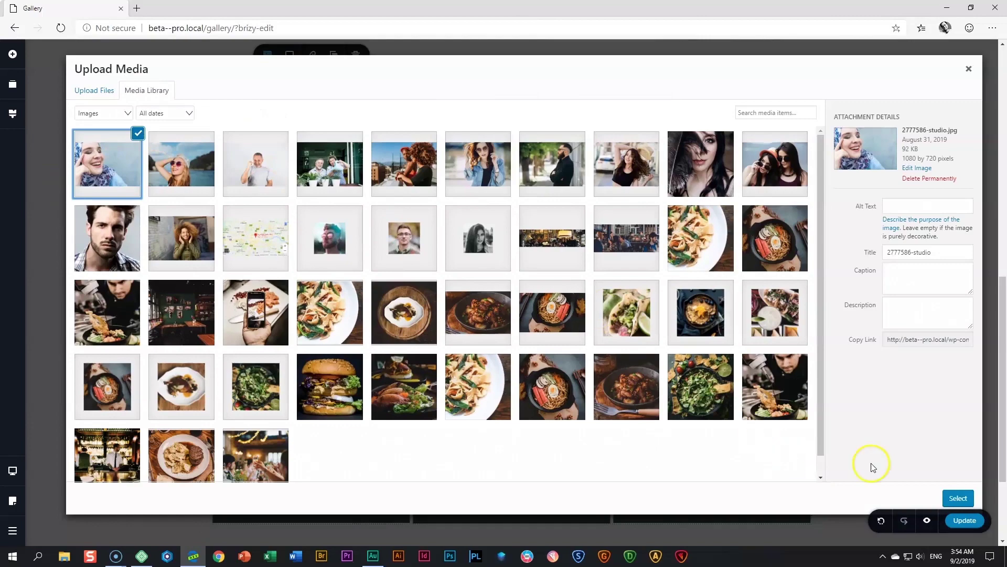
left_click(958, 499)
left_click(327, 327)
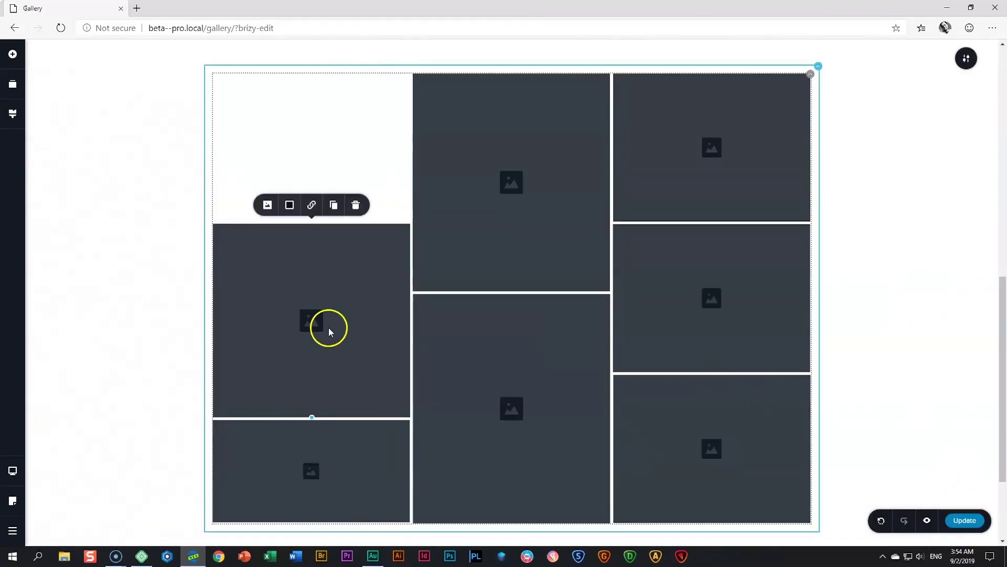
left_click(269, 206)
left_click(281, 130)
left_click(195, 141)
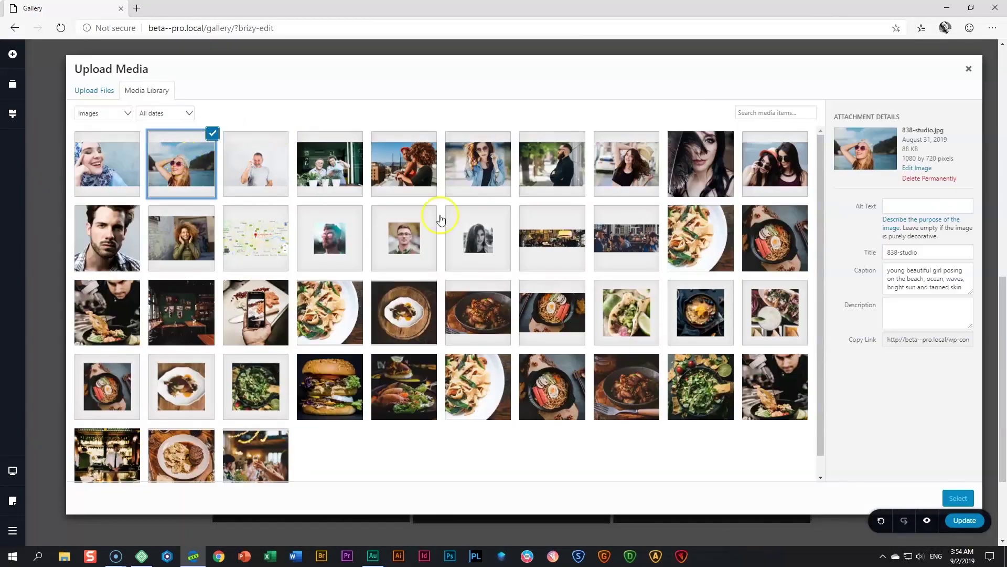
left_click(958, 497)
left_click(323, 470)
left_click(269, 396)
left_click(281, 320)
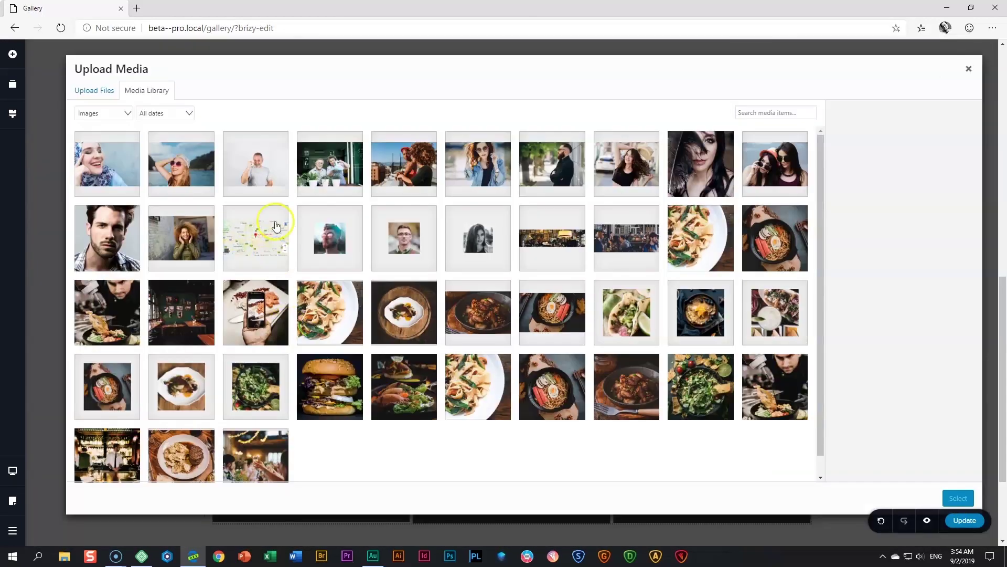
left_click(252, 166)
left_click(960, 498)
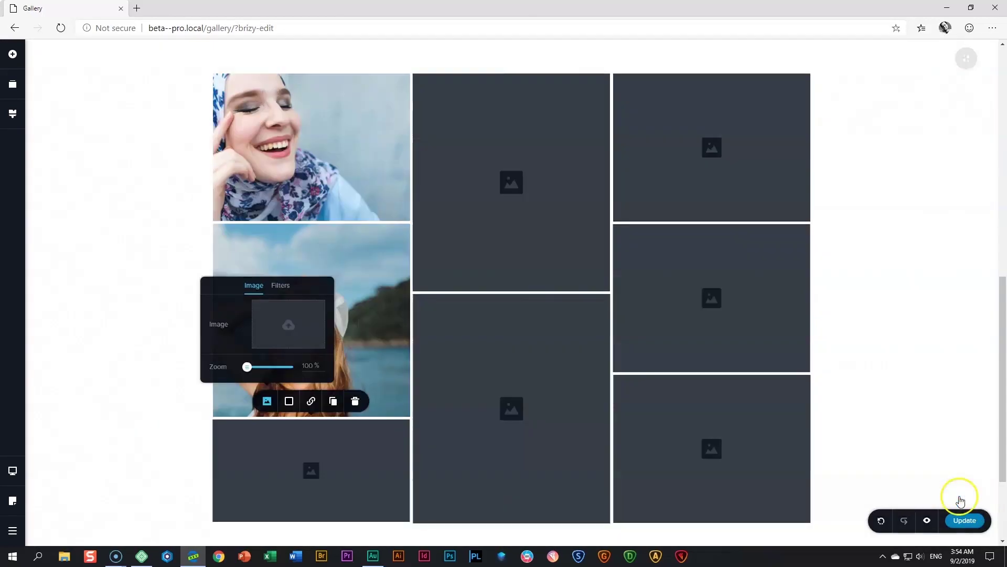
Fill the middle tiles with the older couple with plants and two women by a railing photos
left_click(509, 172)
left_click(469, 55)
left_click(467, 113)
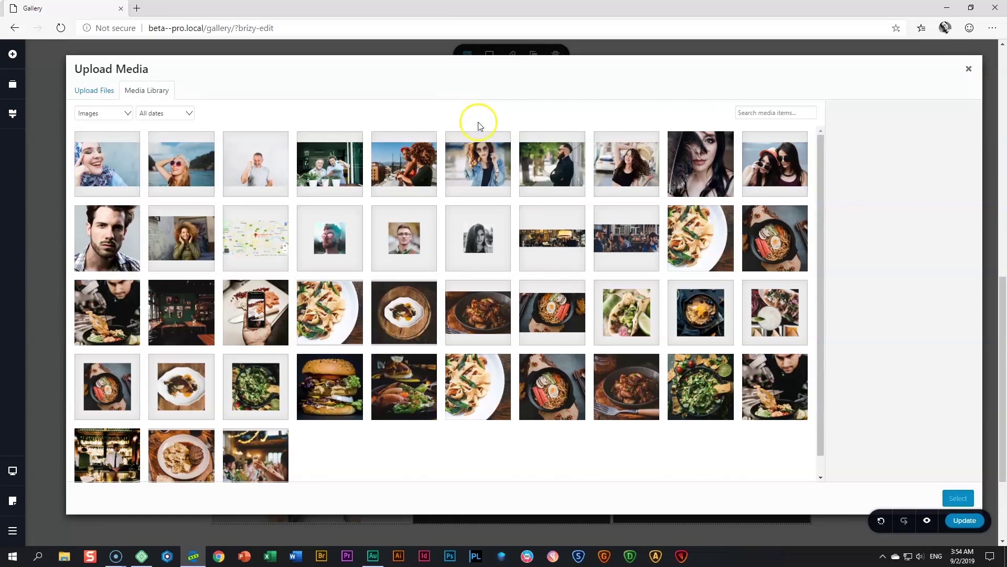
left_click(334, 166)
left_click(958, 497)
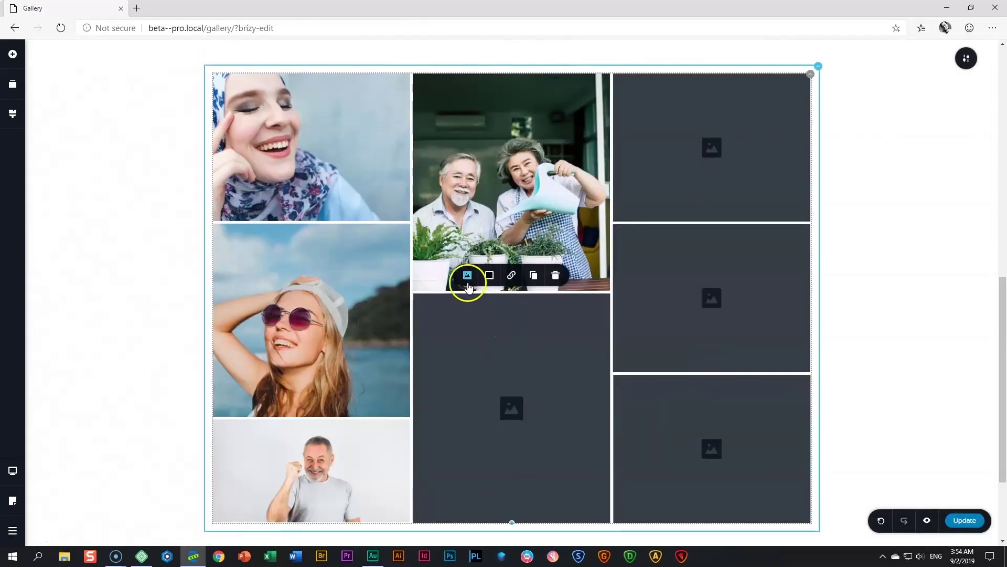
left_click(467, 278)
left_click(495, 191)
left_click(433, 167)
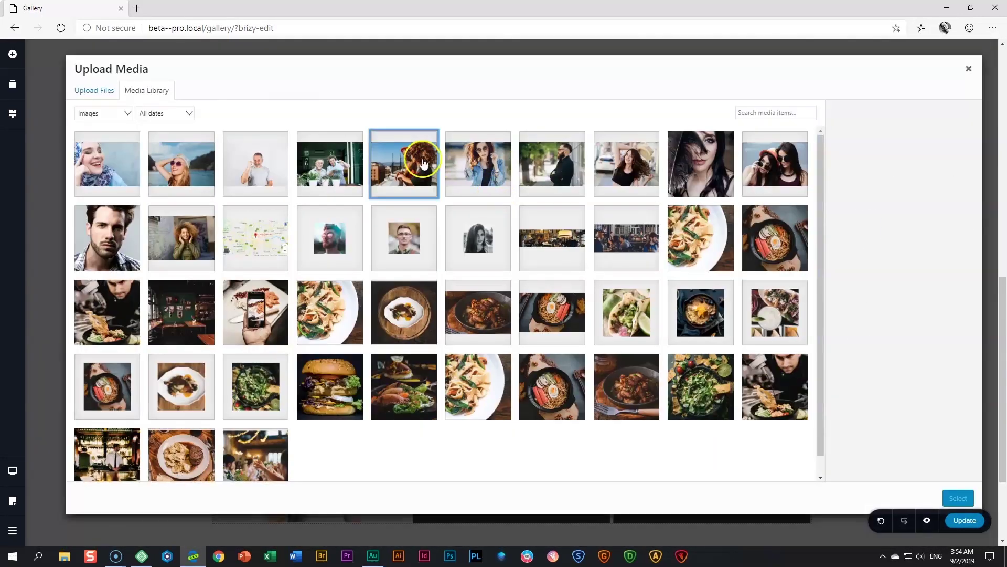
left_click(958, 497)
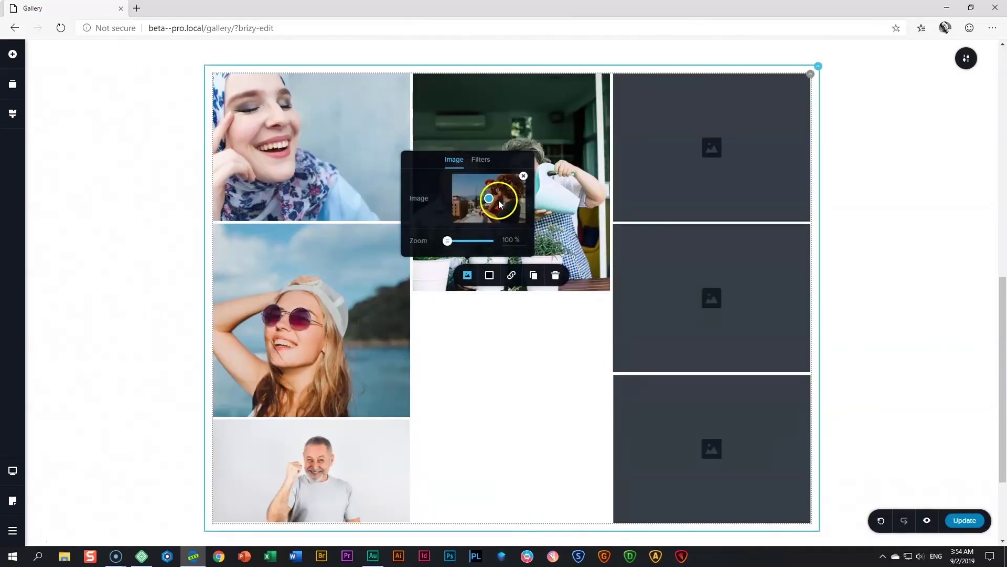
Place the bearded man in a dark suit photo in the top-right tile
left_click(687, 119)
left_click(668, 55)
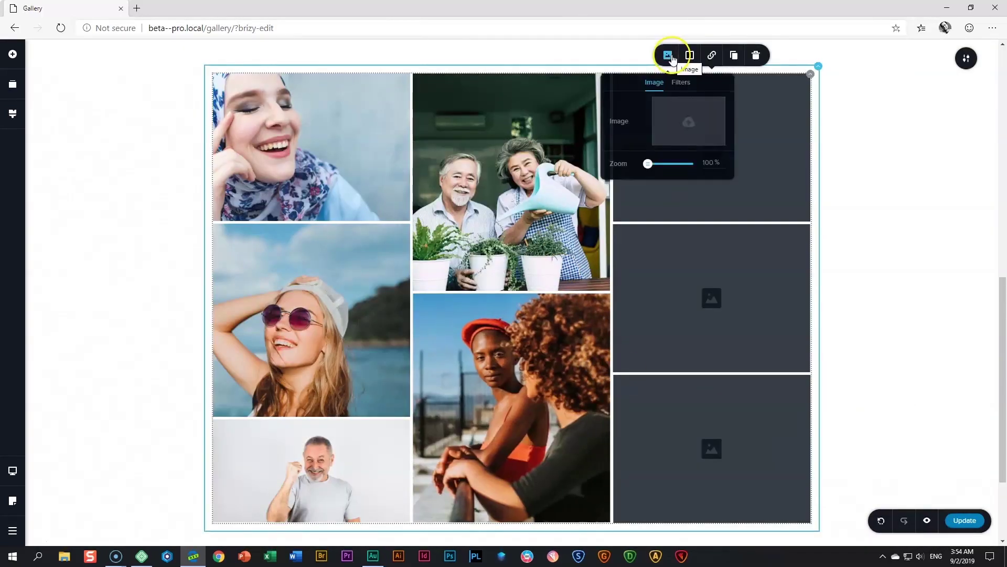
left_click(666, 126)
left_click(552, 163)
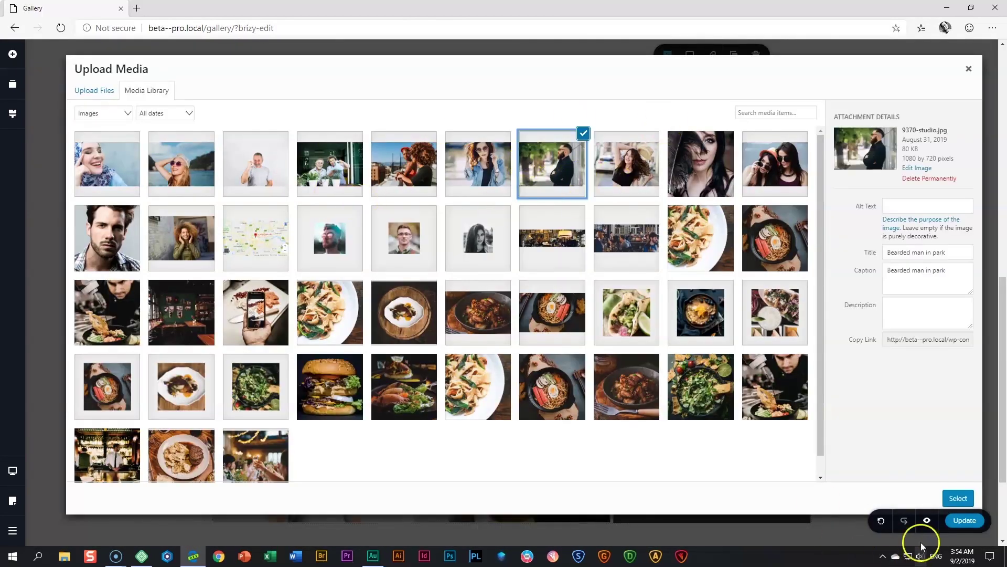
left_click(958, 498)
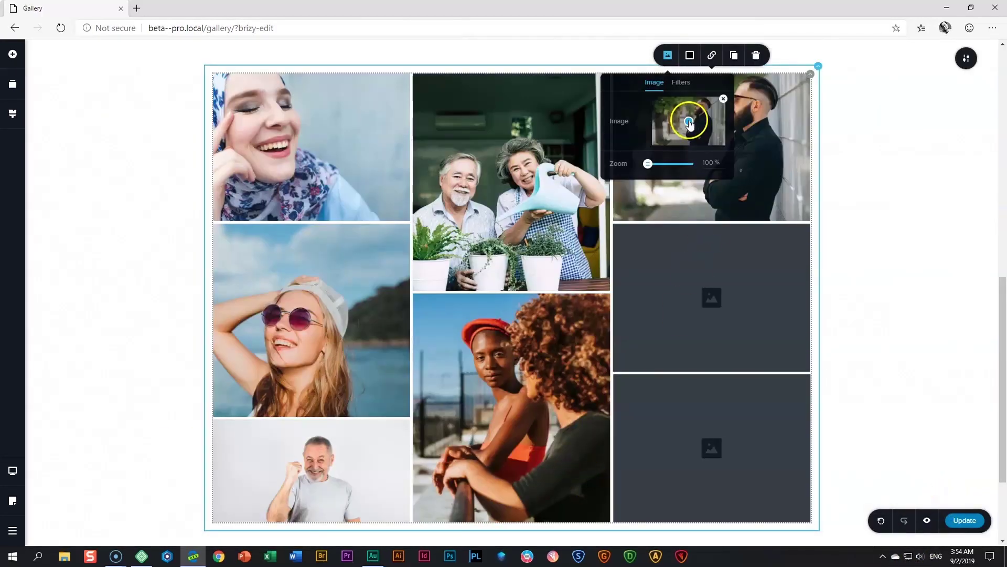
Fill the remaining right-column cells with the woman-in-a-hat and feather photos
left_click(690, 286)
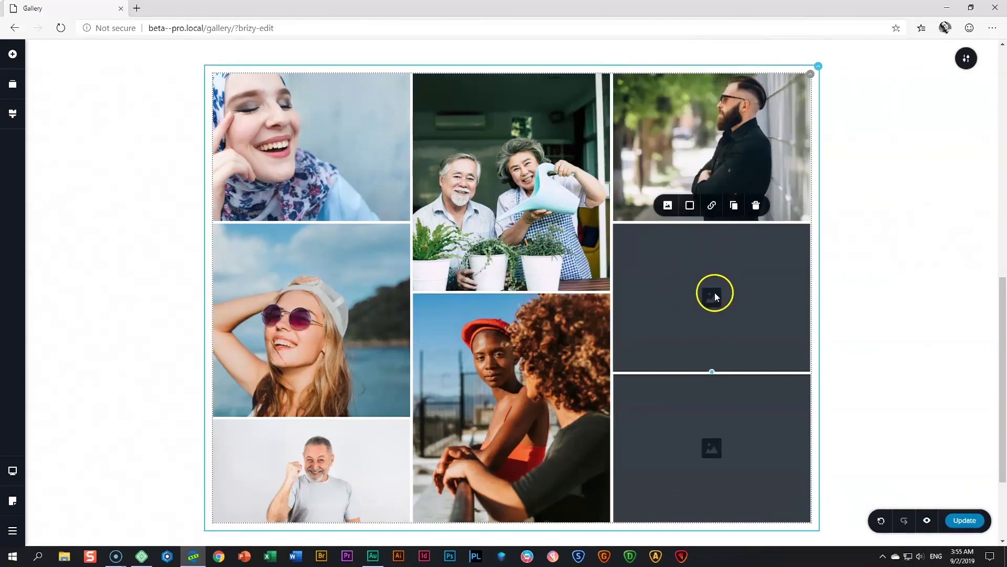
left_click(669, 206)
left_click(686, 150)
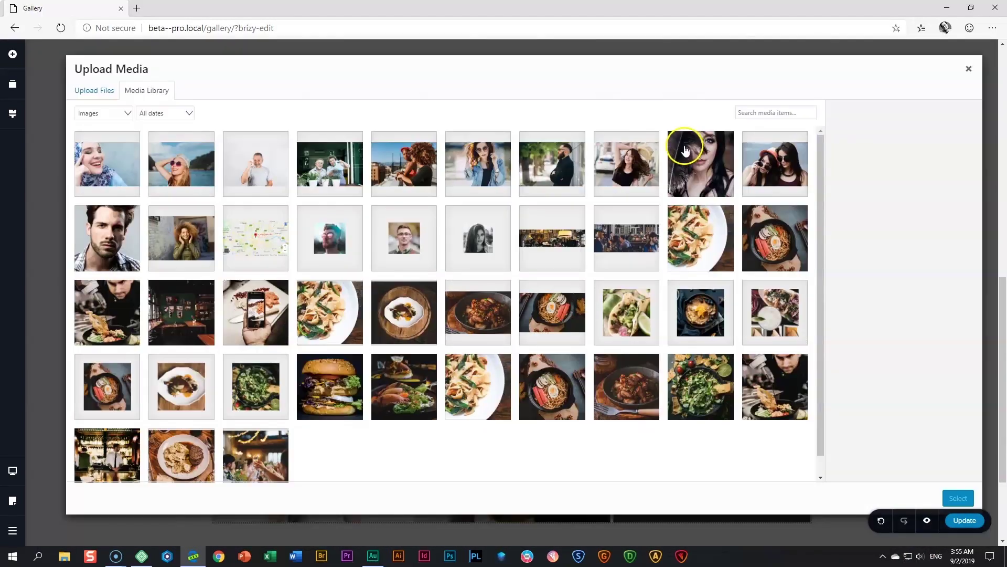
left_click(632, 167)
left_click(958, 498)
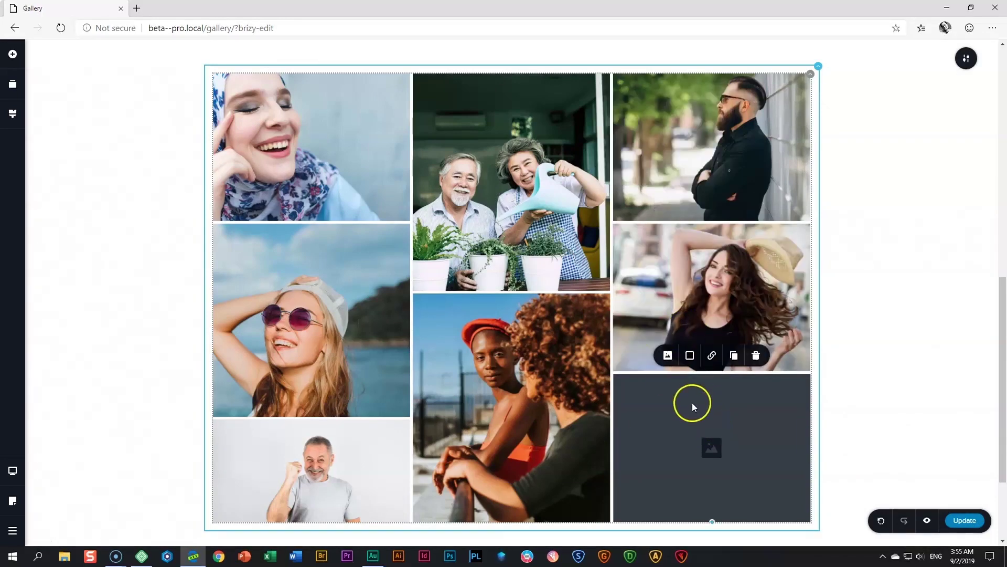
left_click(667, 356)
left_click(702, 288)
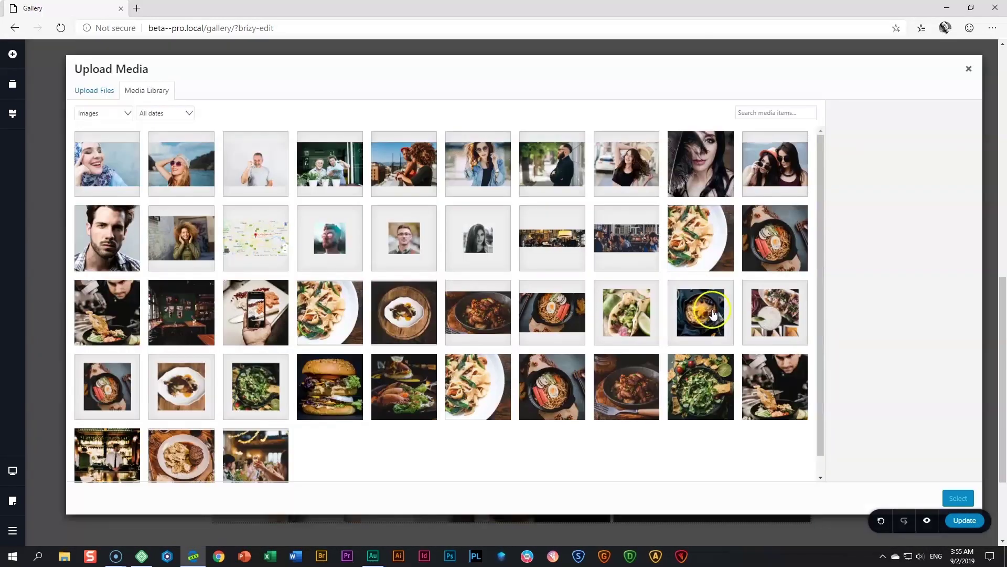
left_click(732, 152)
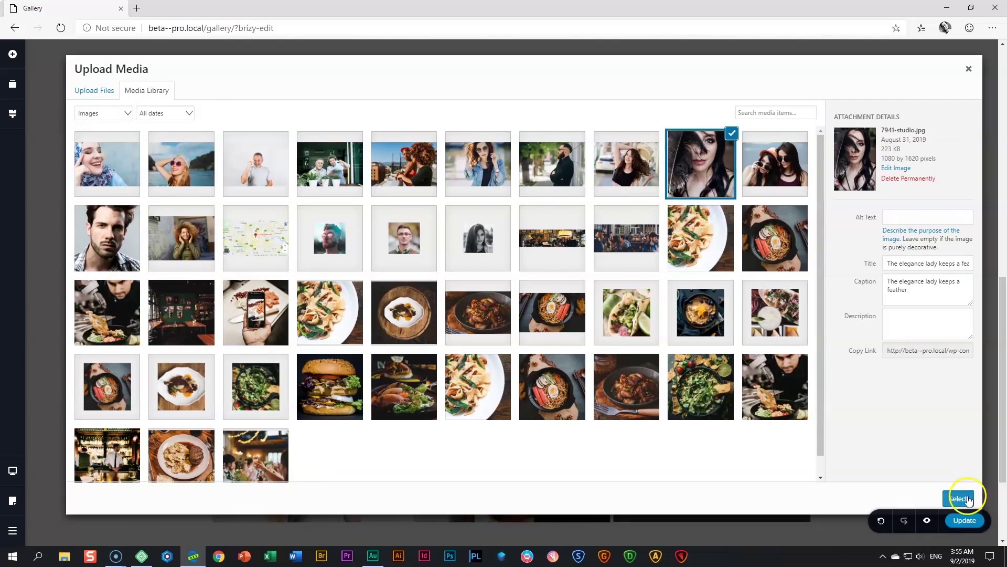
left_click(958, 498)
left_click(929, 389)
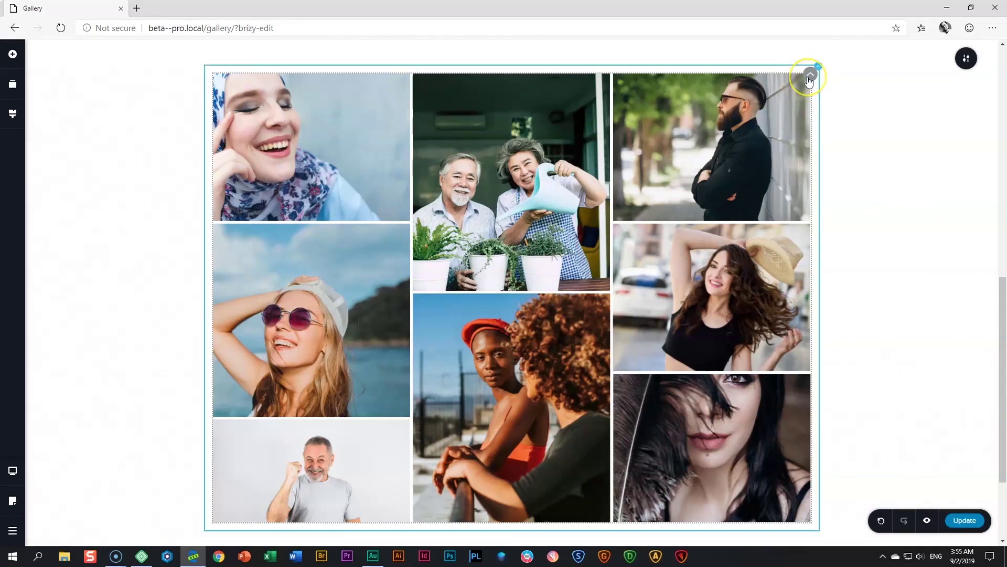
Increase the gallery spacing from 5 px to 15 px
left_click(810, 76)
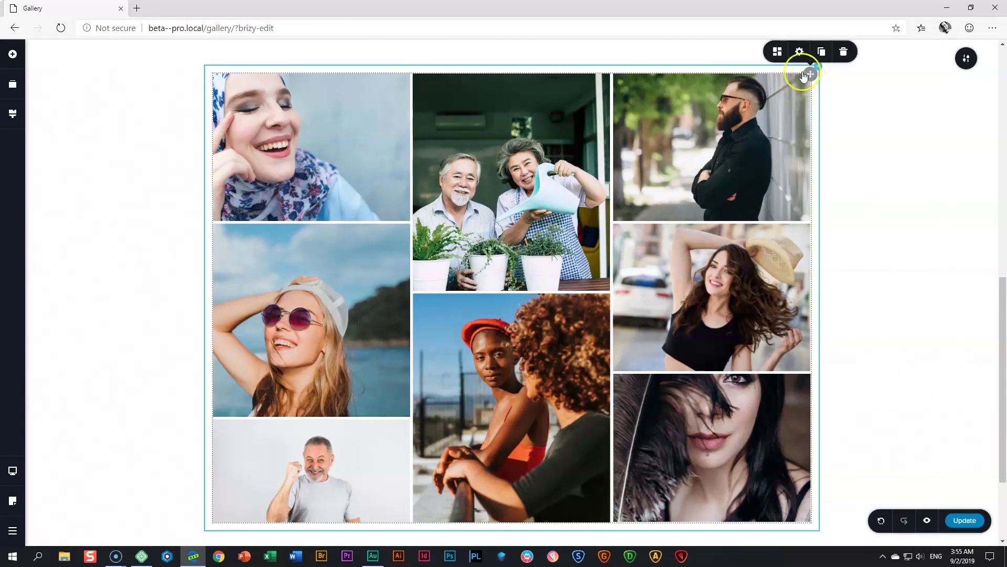
left_click(778, 52)
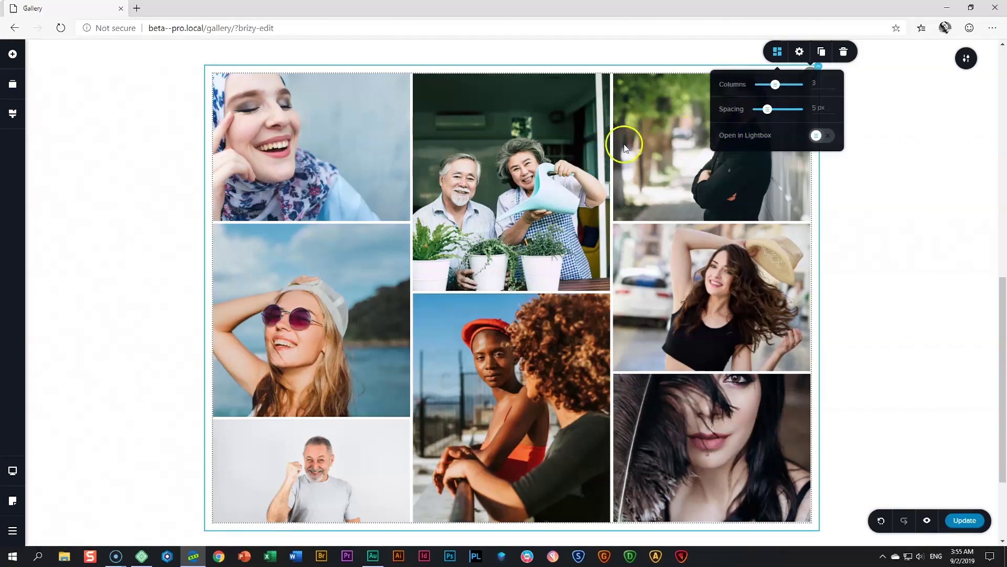
left_click_drag(767, 110, 790, 108)
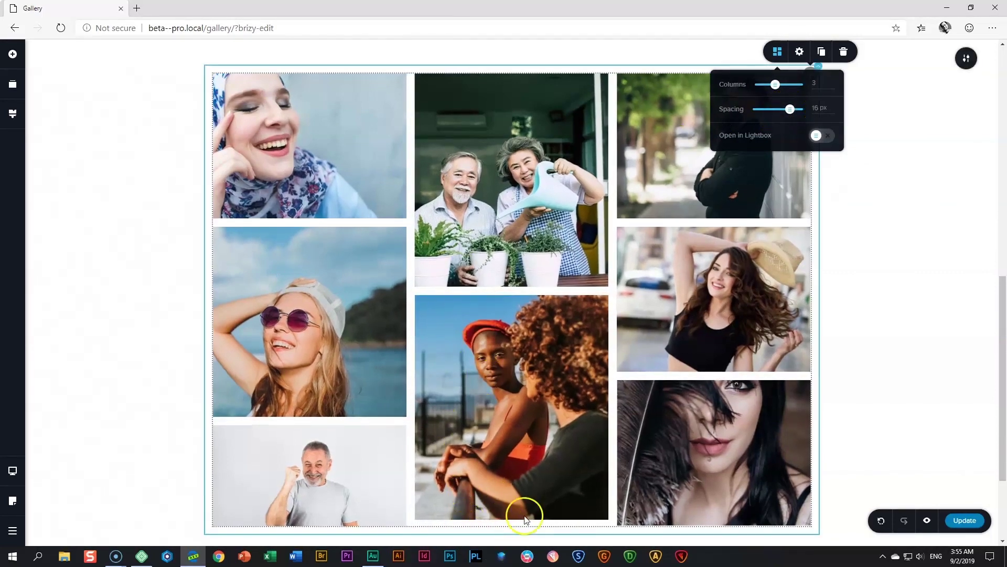
Make the bottom-middle and bottom-right photos taller so the columns end evenly
left_click(515, 374)
left_click_drag(511, 519, 512, 524)
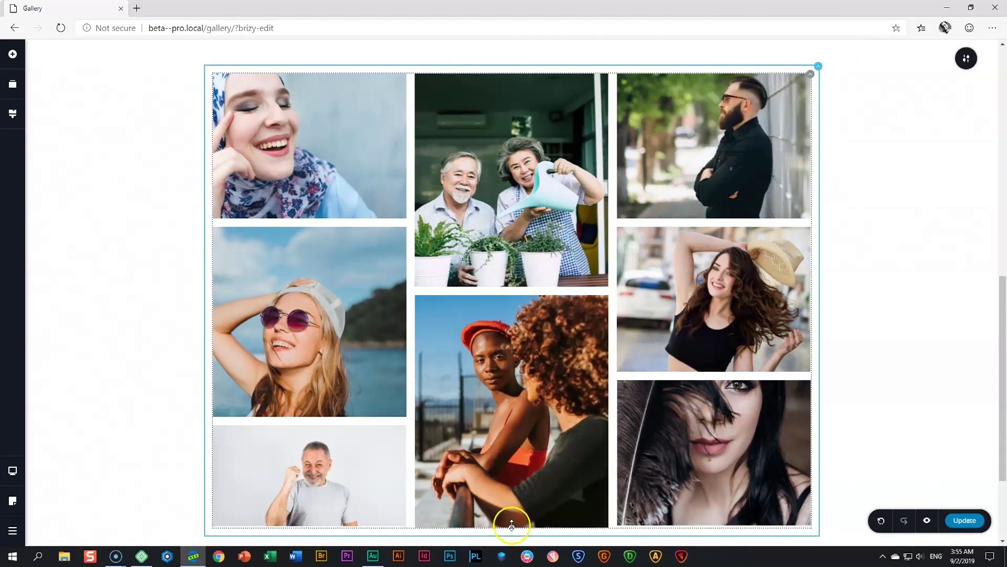
left_click(719, 531)
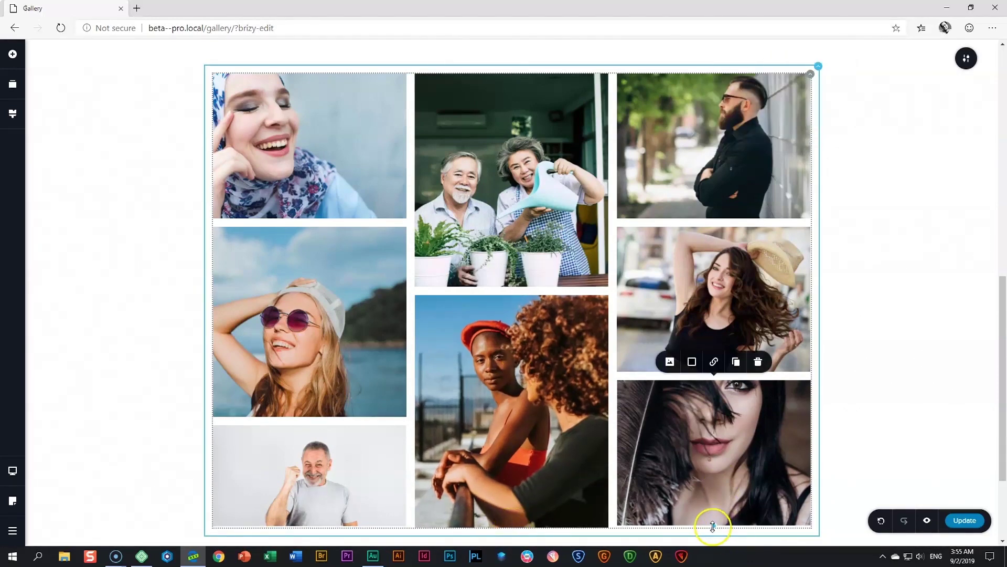
left_click_drag(711, 524, 713, 530)
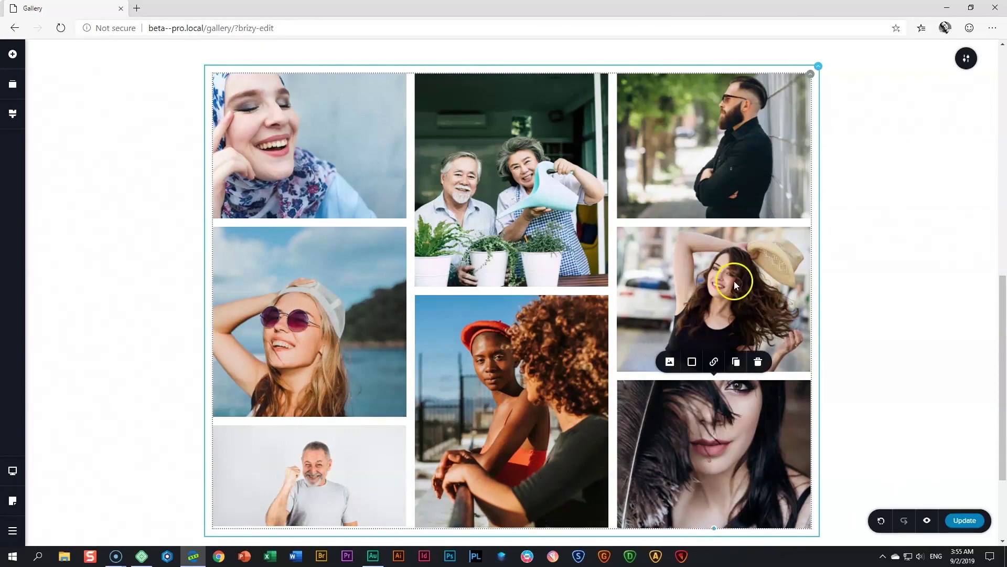
Enable Open in Lightbox for the gallery, review its Advanced settings, and update the page
left_click(812, 79)
left_click(777, 52)
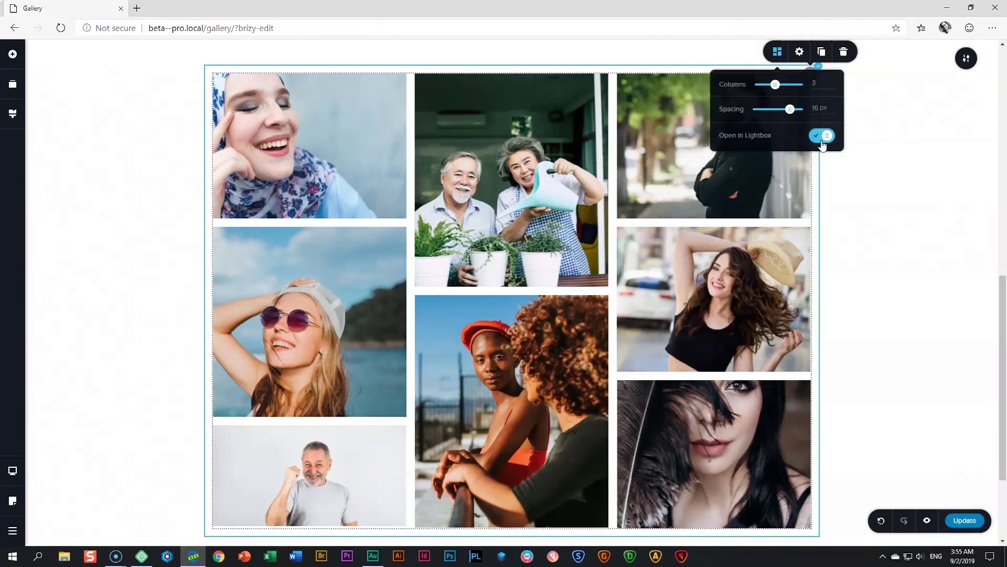
left_click(803, 56)
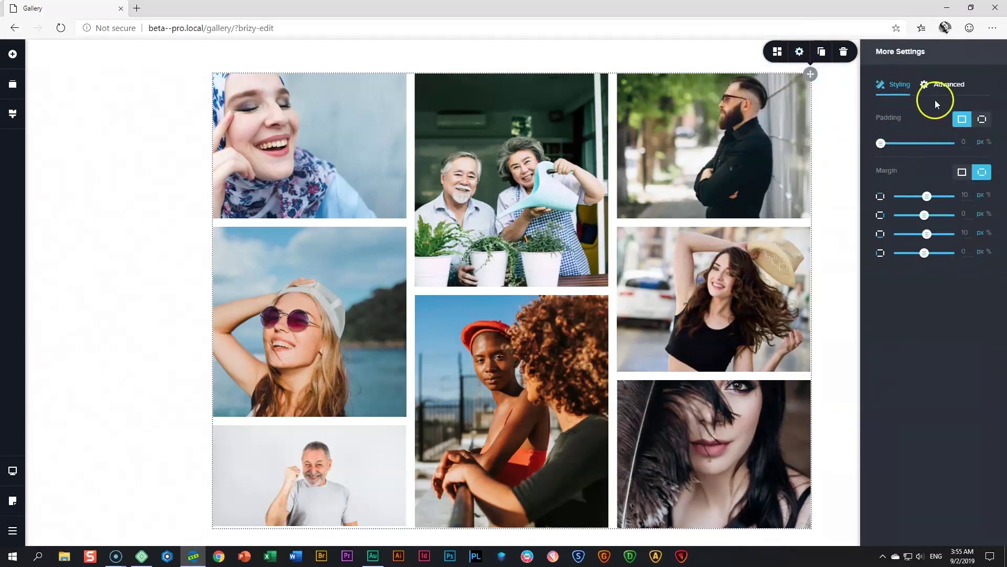
left_click(936, 87)
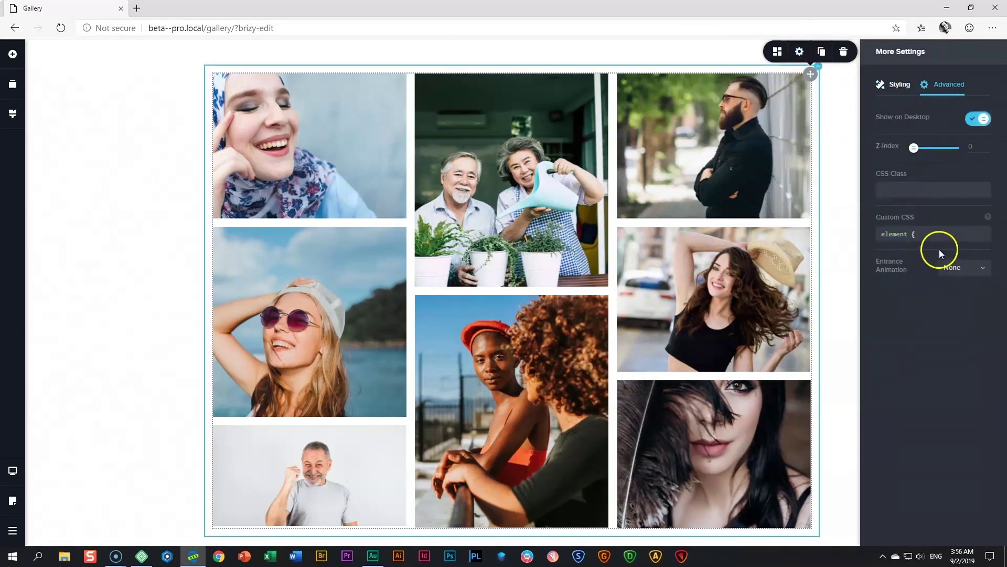
left_click(835, 176)
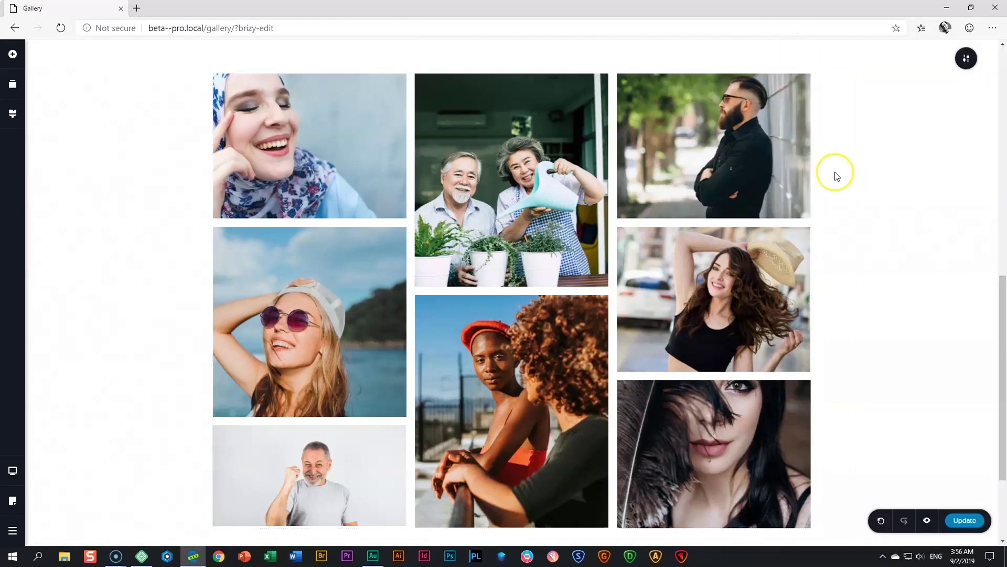
left_click(963, 522)
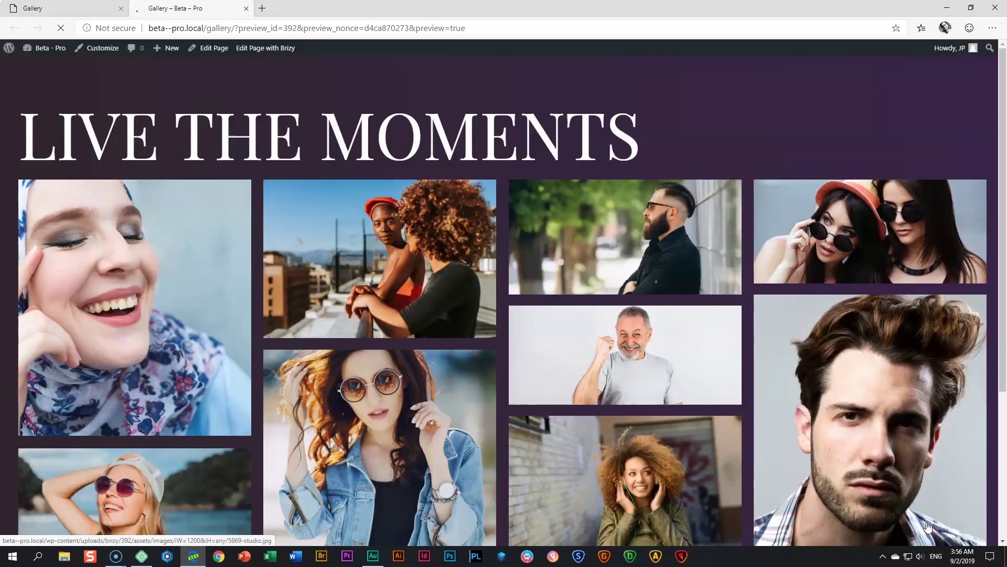
In the page preview, open the first gallery photo in the lightbox, advance to the third photo, and close it
scroll(557, 340, "down", 1)
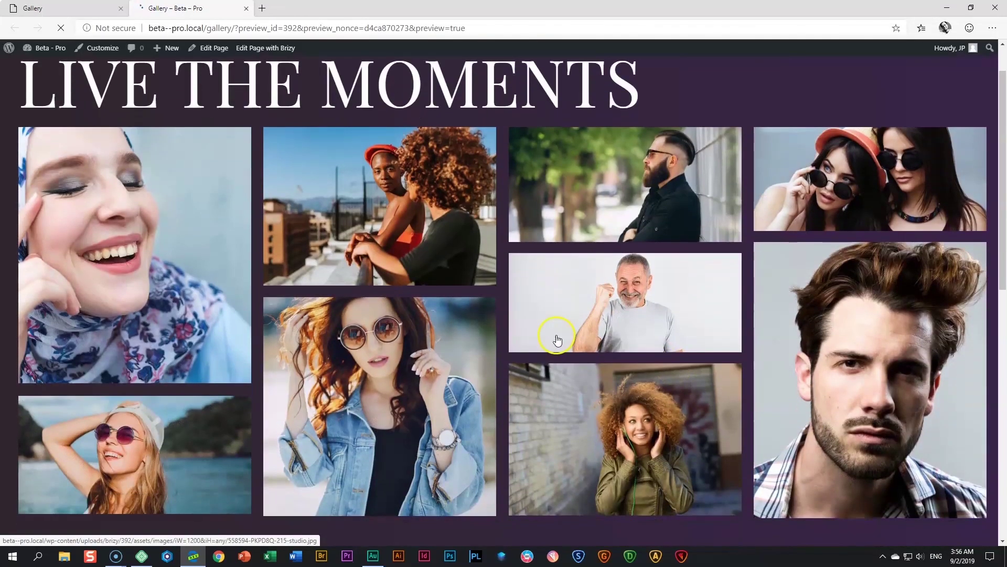
scroll(558, 341, "down", 8)
scroll(560, 342, "down", 3)
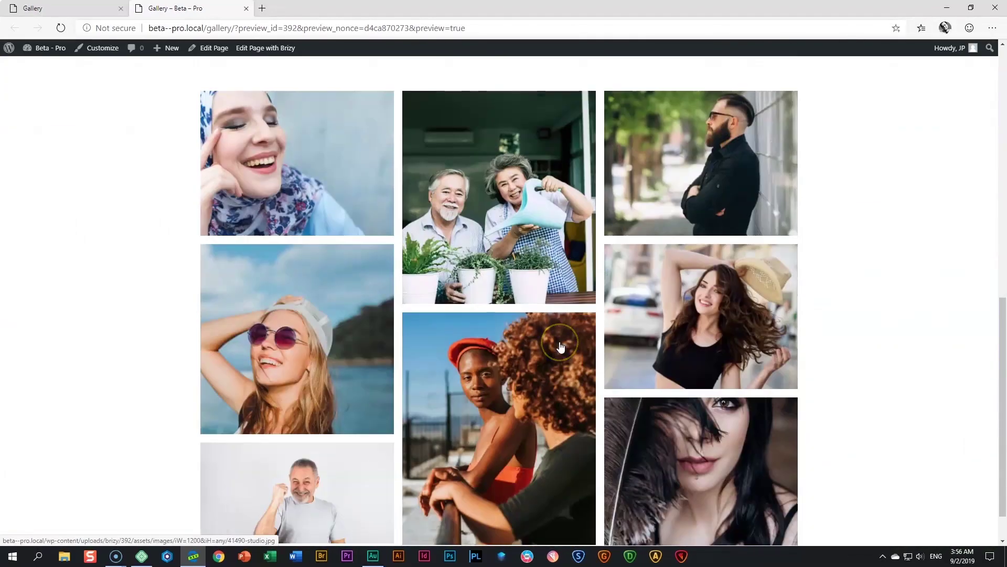
scroll(560, 347, "up", 1)
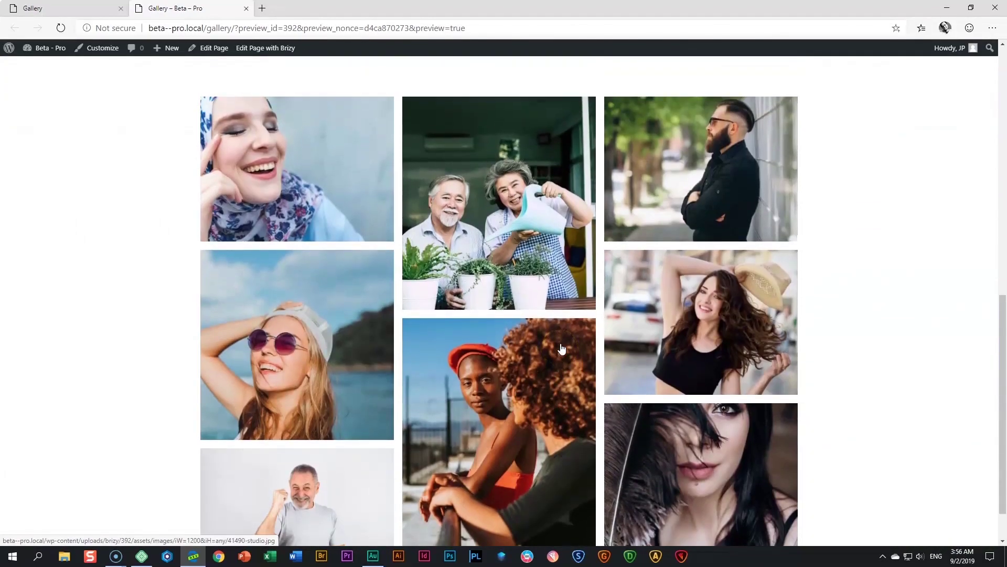
left_click(333, 164)
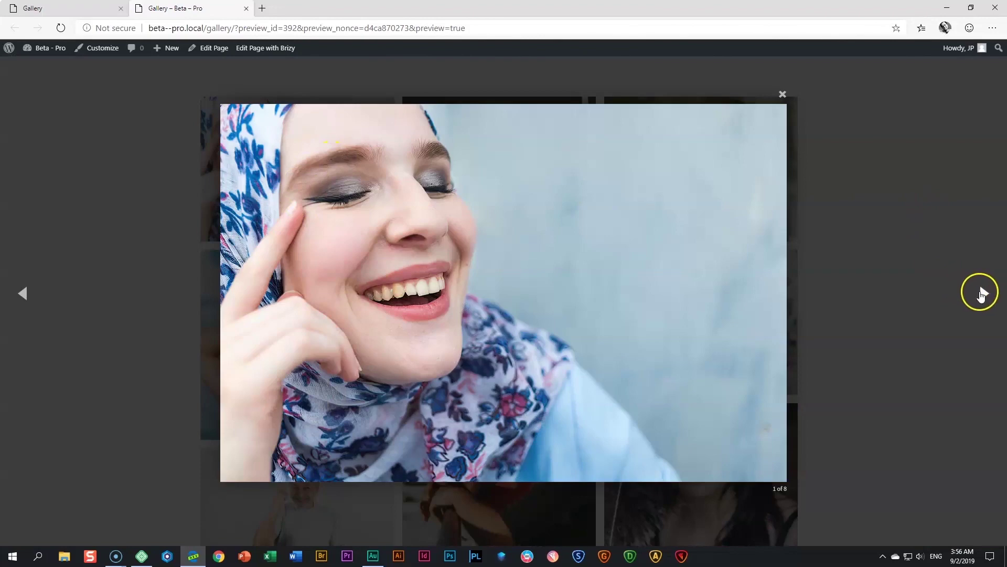
left_click(983, 293)
left_click(983, 293)
left_click(782, 95)
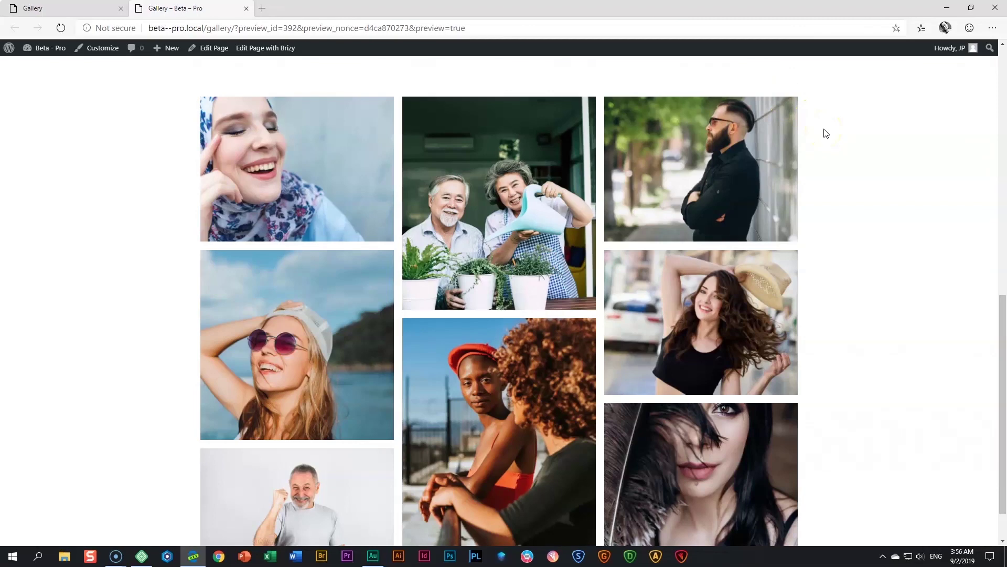
Back in the editor, switch the page to the tablet layout
left_click(113, 6)
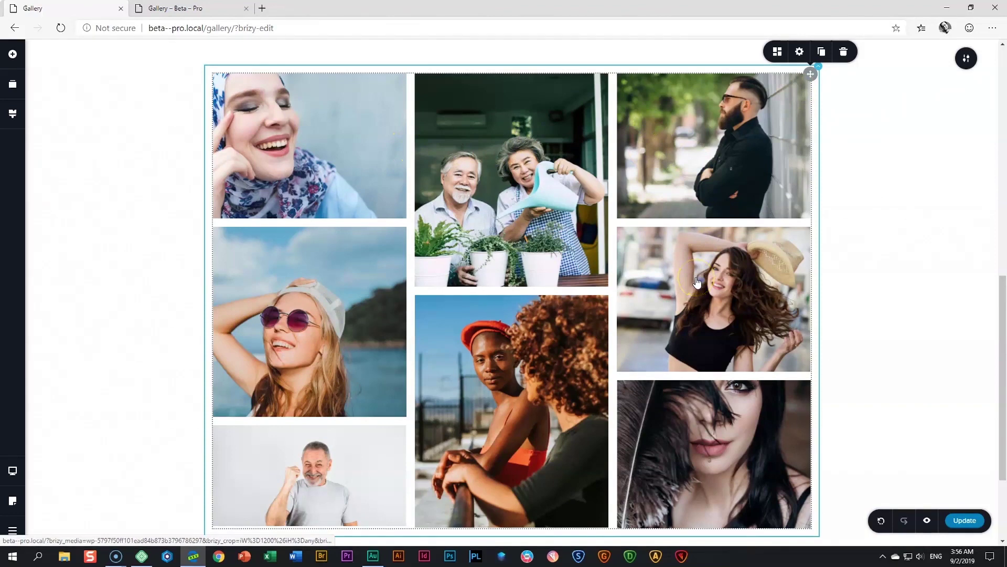
left_click(12, 470)
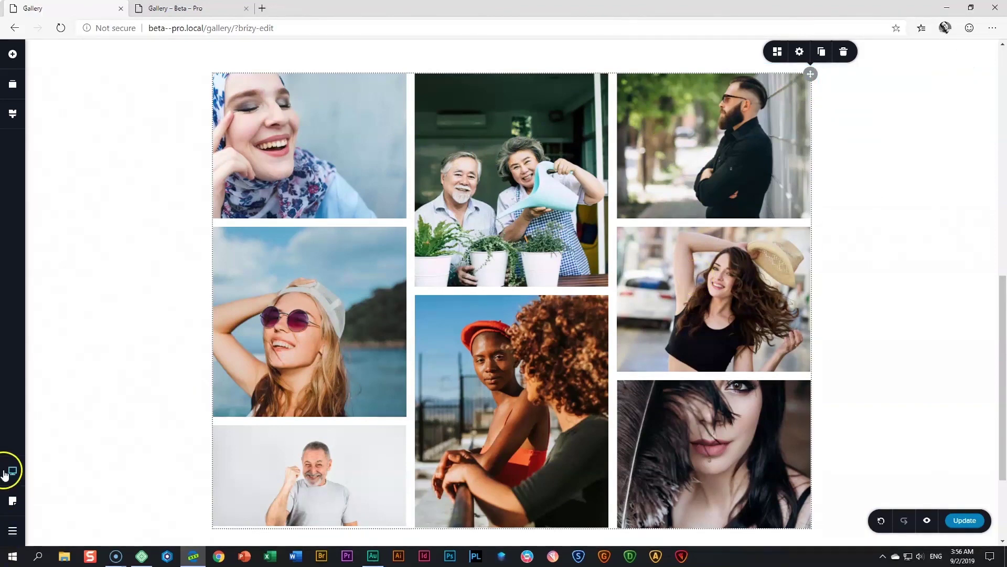
left_click(50, 461)
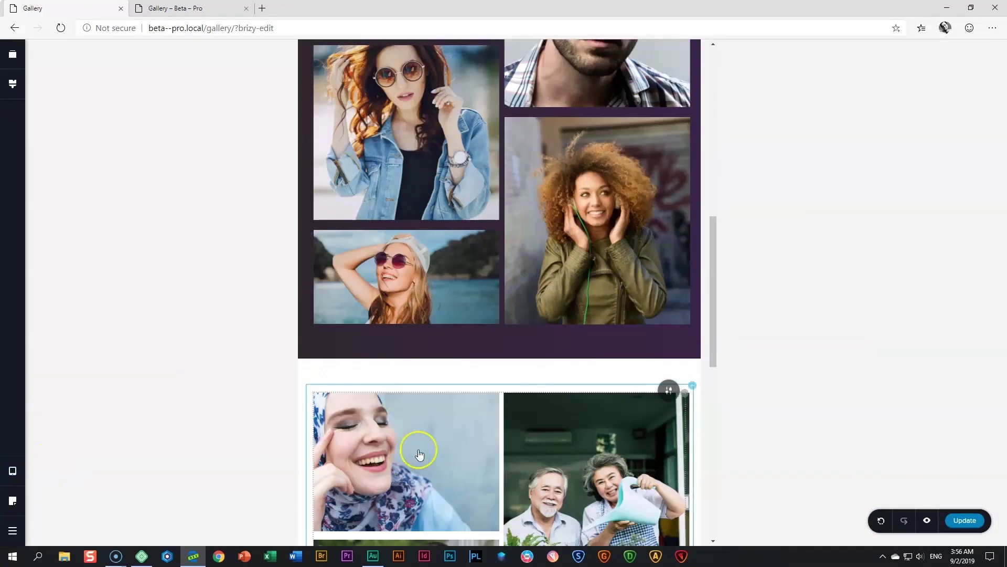
scroll(432, 387, "up", 5)
scroll(433, 388, "up", 5)
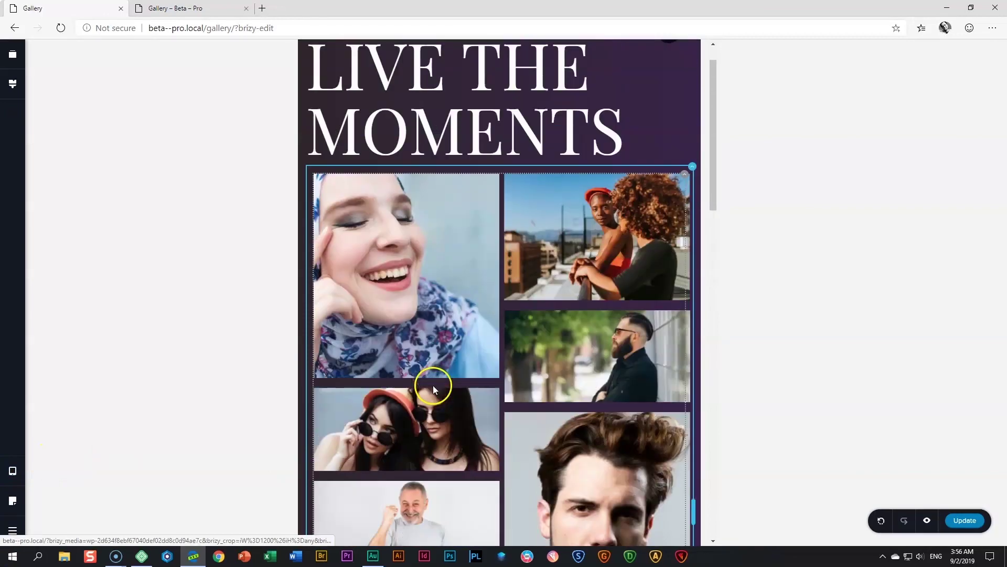
Inspect the gallery's Image/Zoom and Shadow colour settings without changing them
left_click(415, 294)
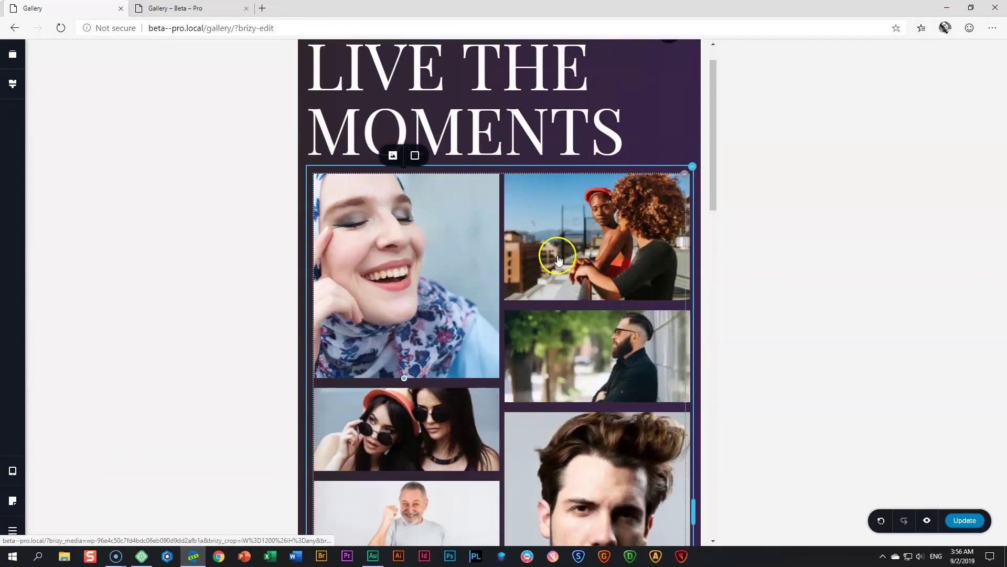
left_click(394, 156)
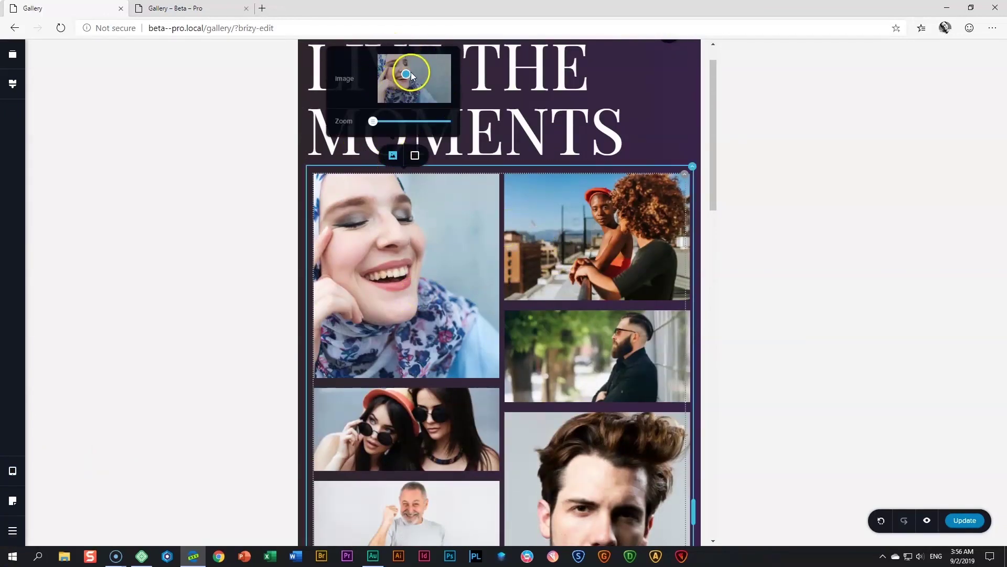
scroll(379, 161, "up", 1)
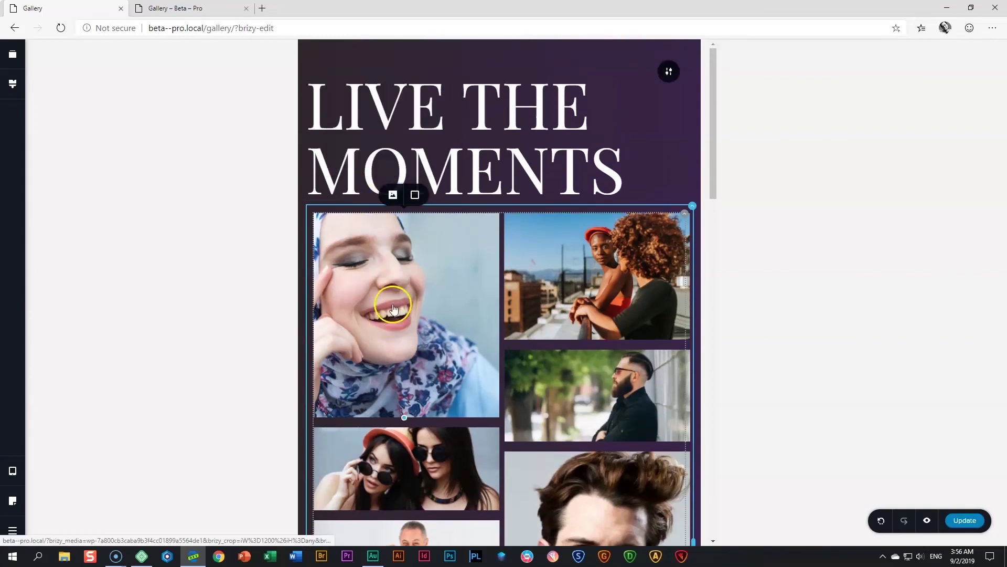
left_click(414, 195)
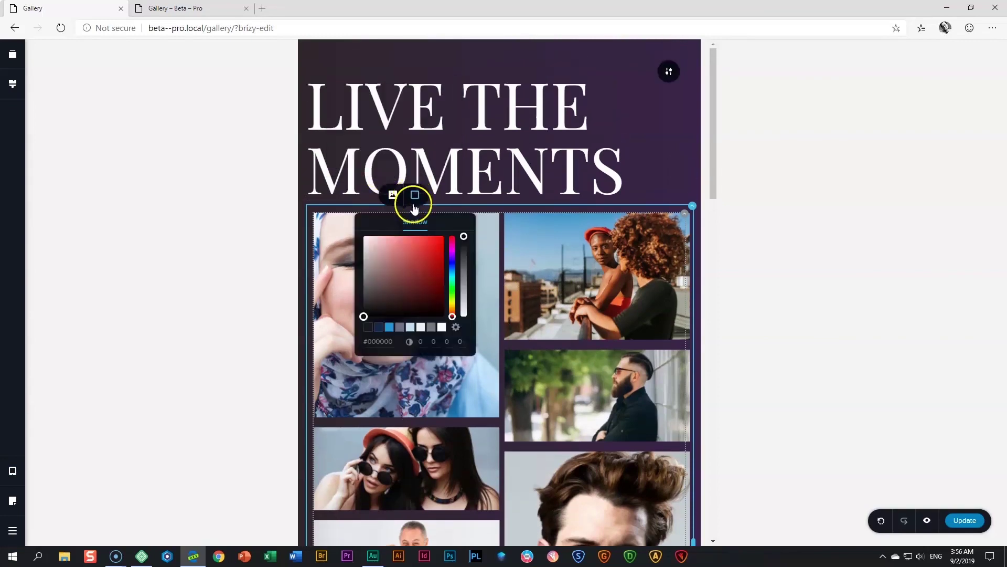
left_click(465, 387)
scroll(465, 386, "down", 1)
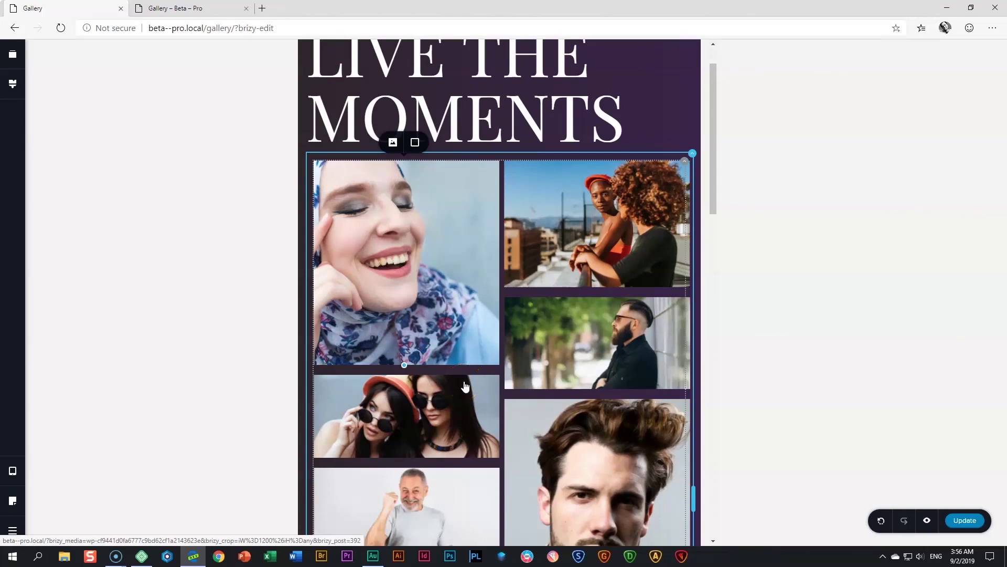
Switch the editor to the mobile layout and scroll down to the photo sections
left_click(12, 471)
left_click(65, 484)
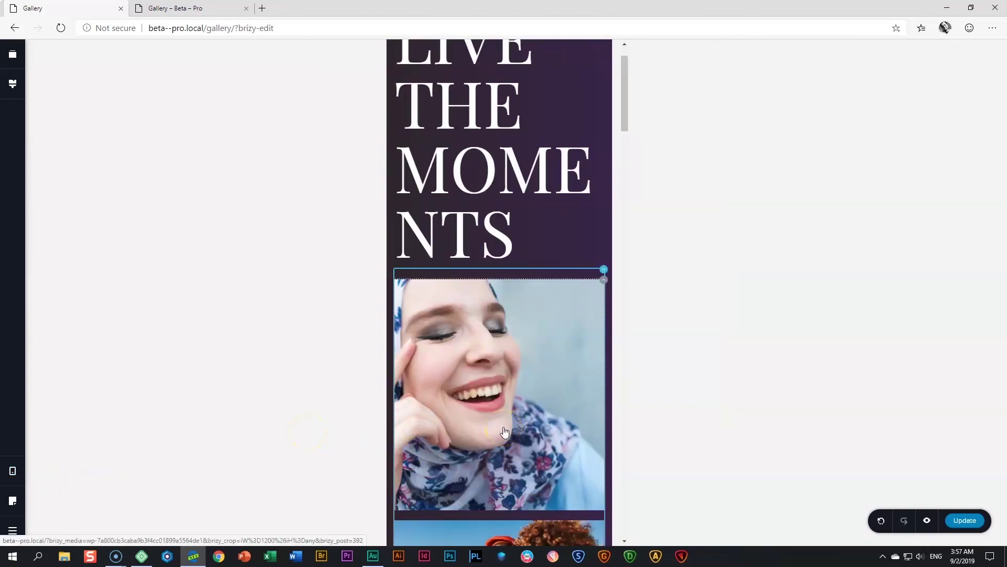
scroll(504, 431, "down", 6)
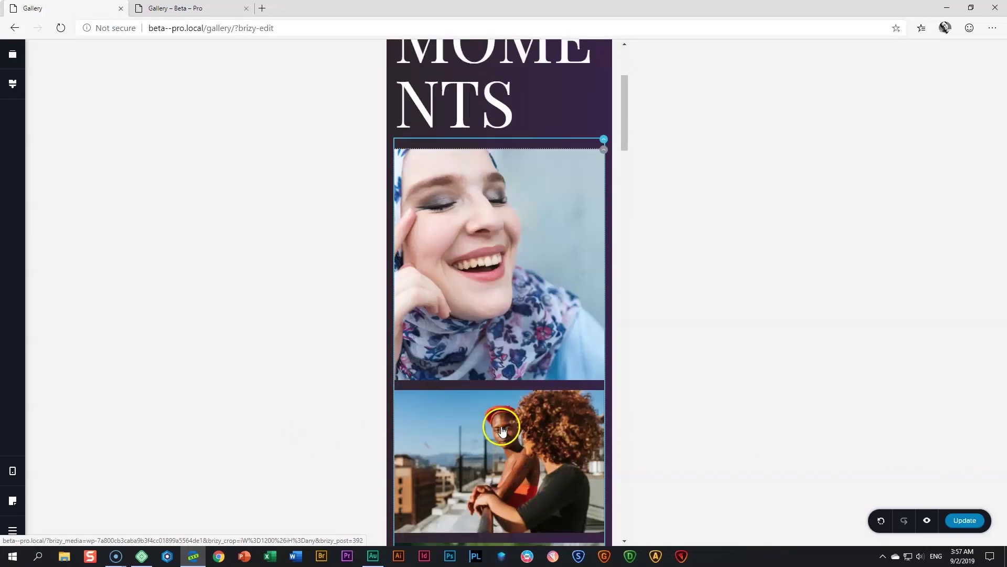
scroll(503, 431, "down", 12)
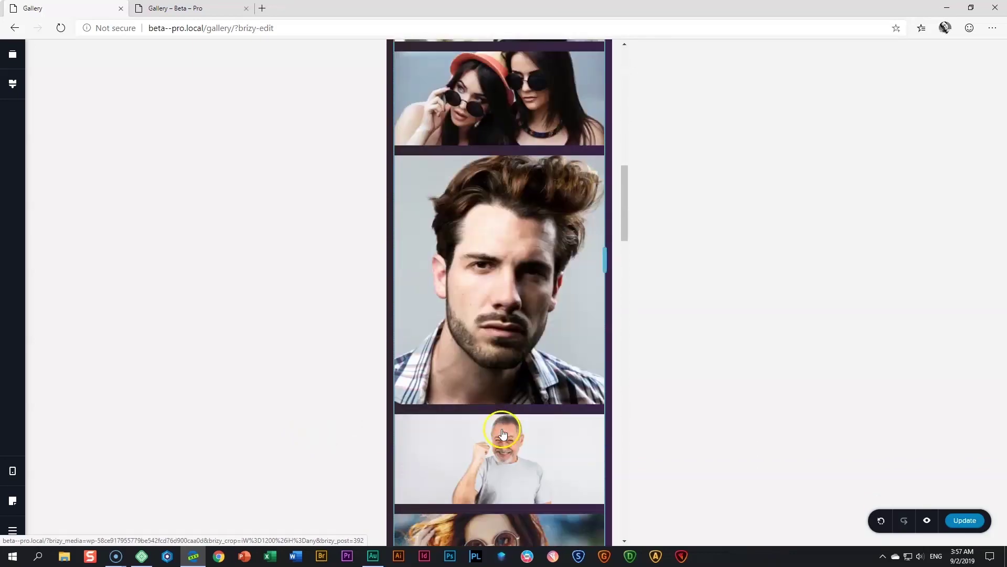
scroll(503, 435, "down", 12)
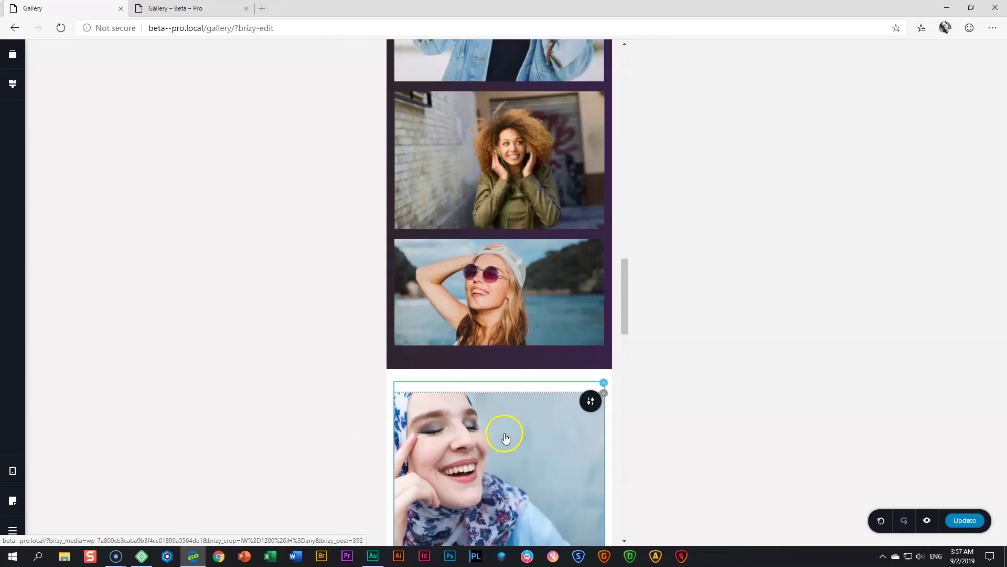
scroll(507, 435, "down", 12)
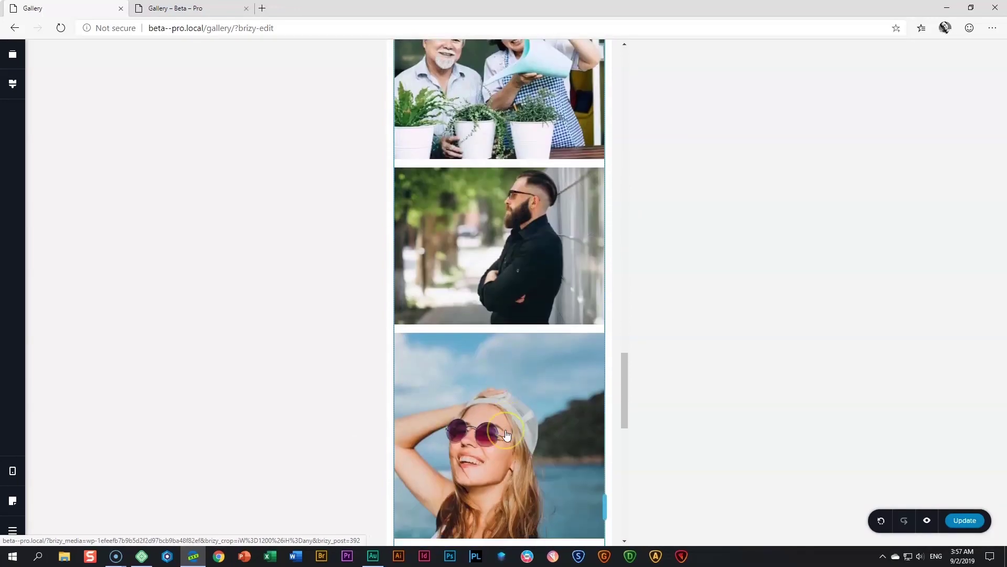
scroll(591, 294, "up", 7)
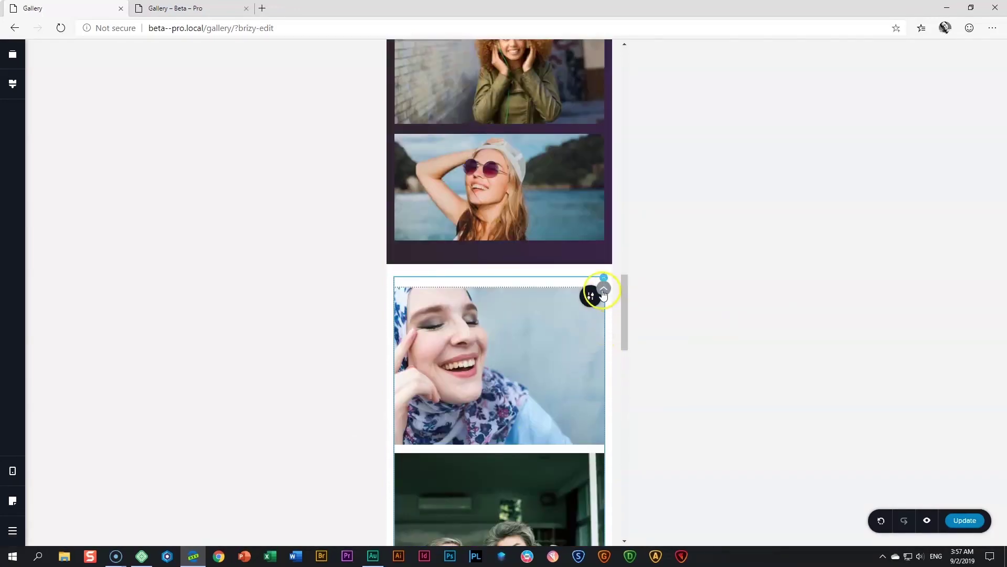
Disable the second photo section on mobile, then scroll to check it appears hidden
left_click(561, 267)
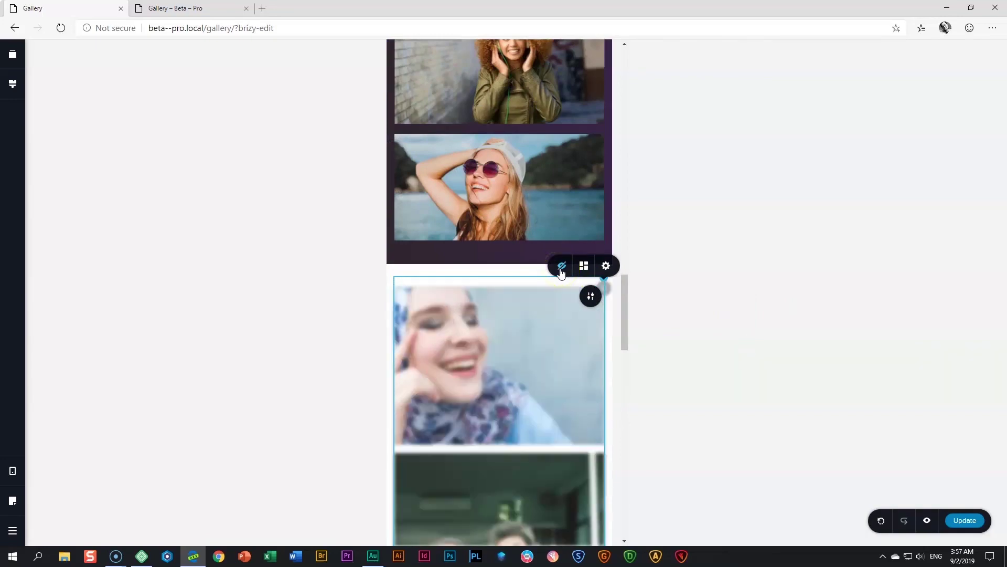
scroll(551, 382, "down", 8)
scroll(552, 390, "down", 10)
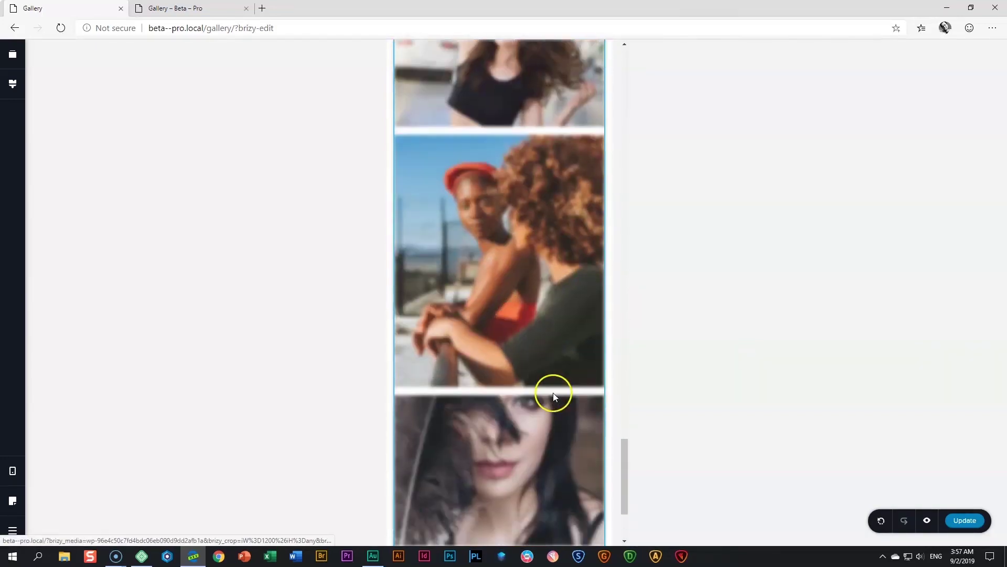
scroll(554, 404, "up", 10)
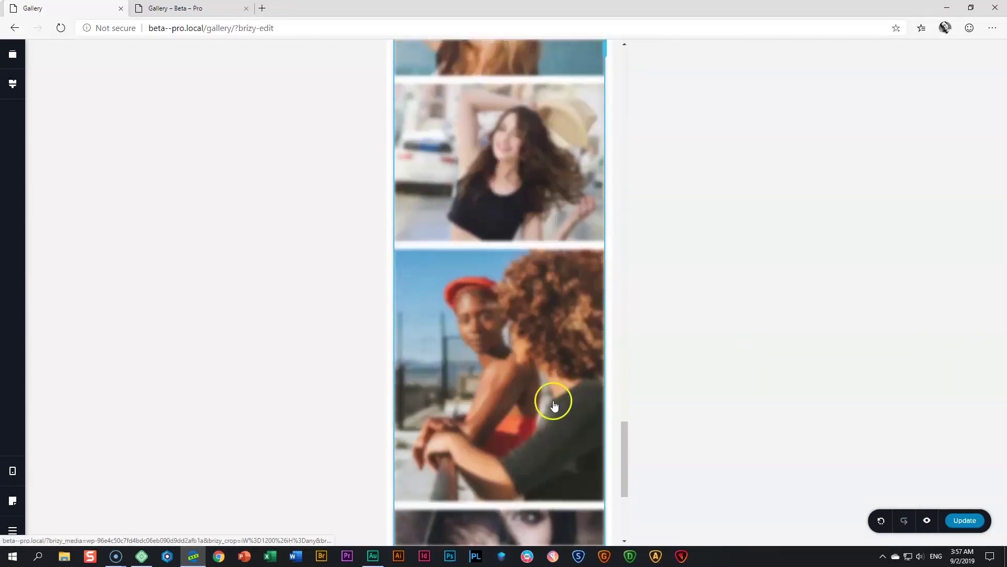
scroll(554, 406, "up", 5)
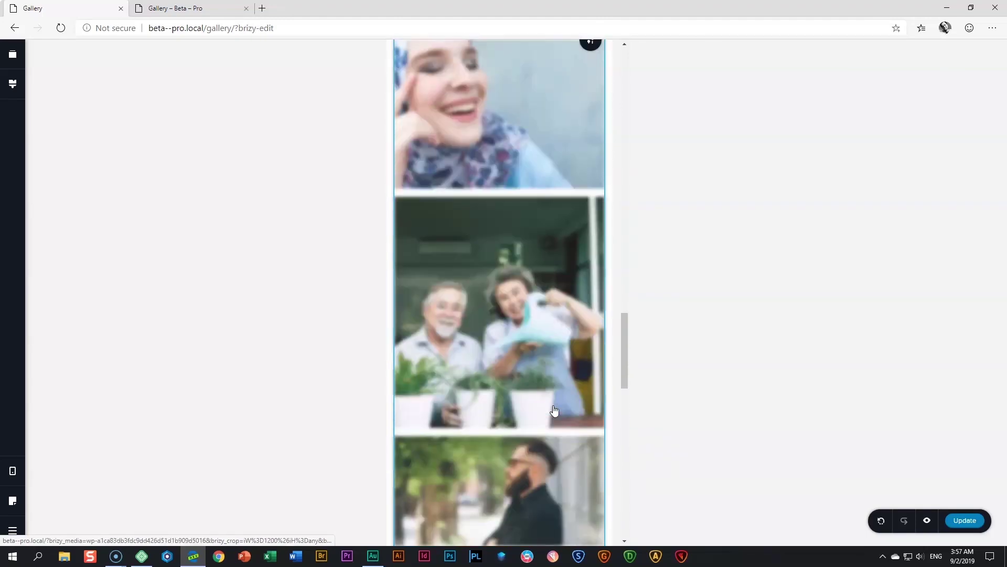
scroll(554, 410, "up", 4)
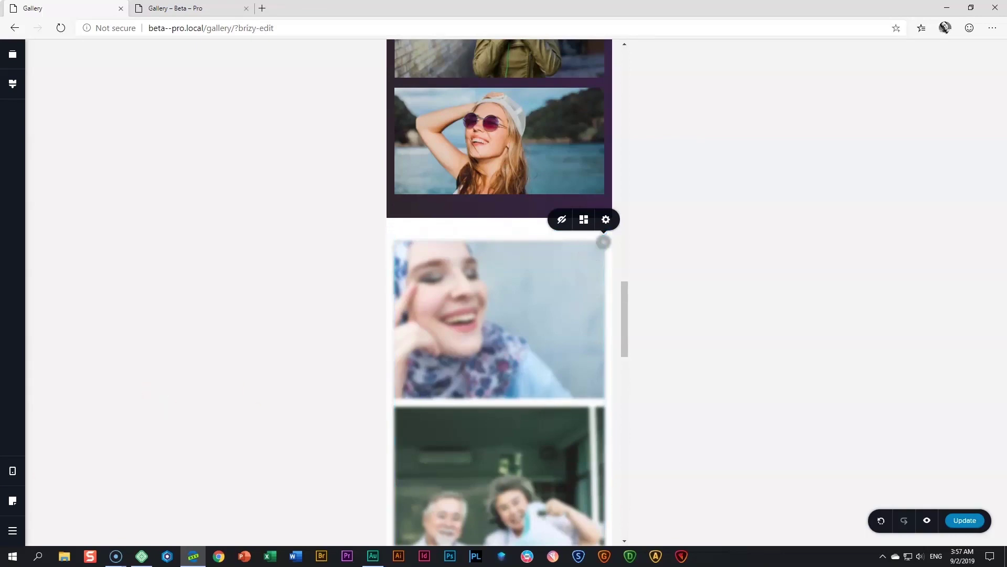
Open the smiling woman photo in the preview lightbox and advance to image 6 of 9
left_click(13, 471)
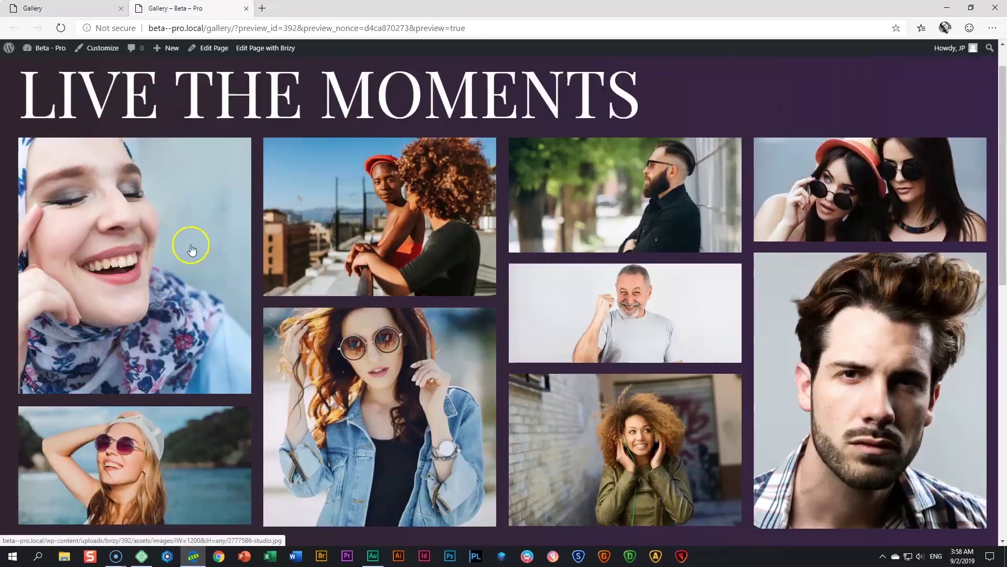
left_click(189, 243)
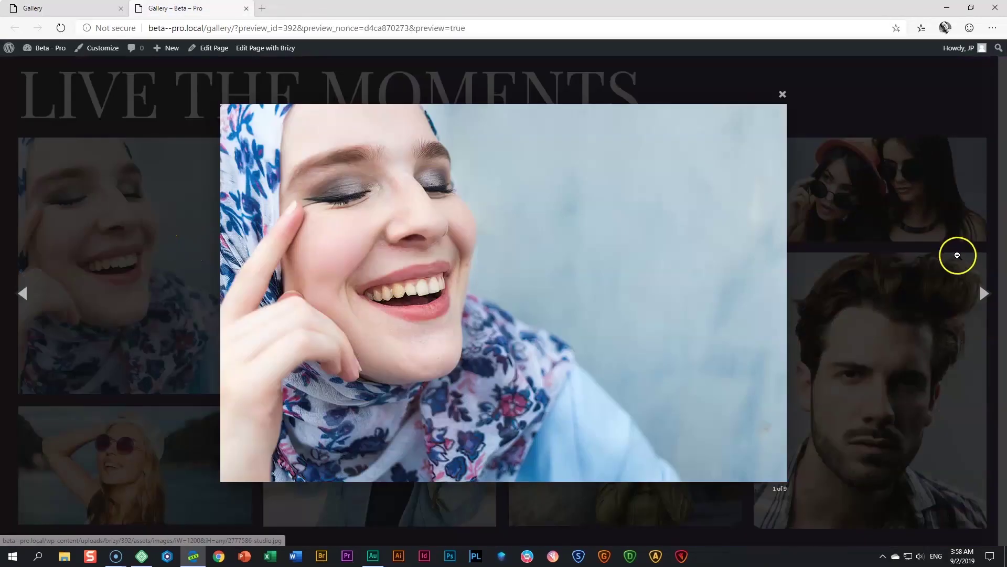
left_click(982, 292)
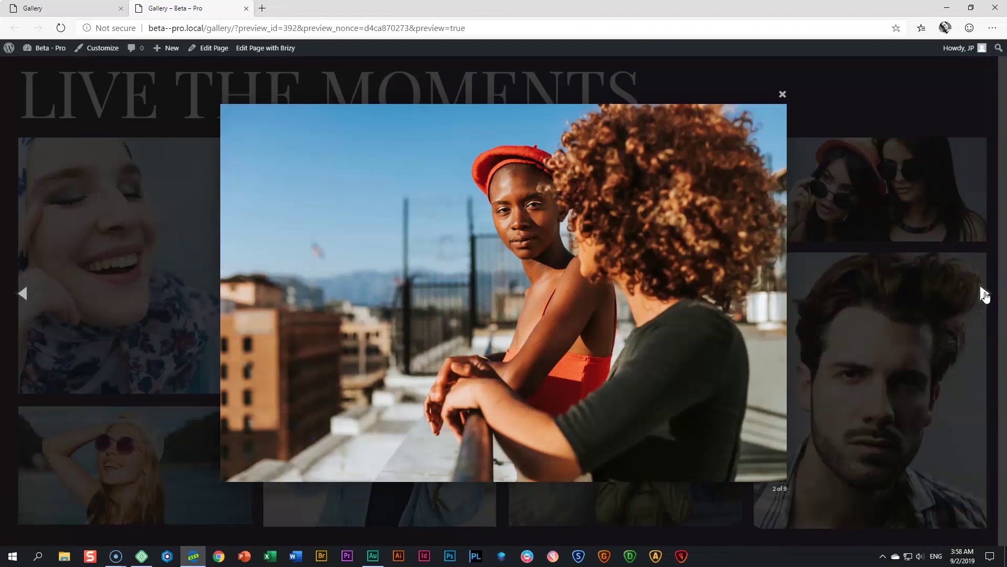
left_click(984, 294)
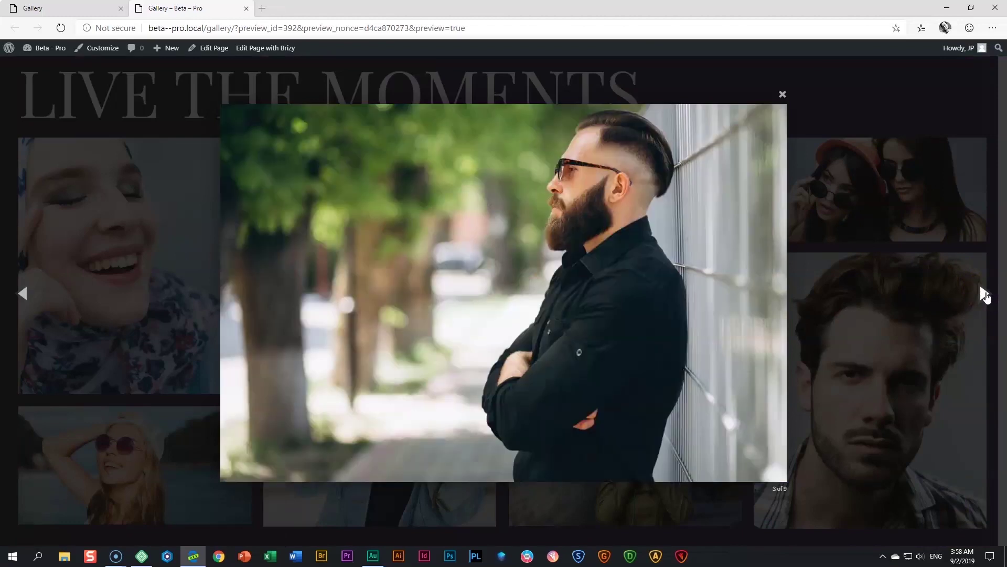
left_click(984, 293)
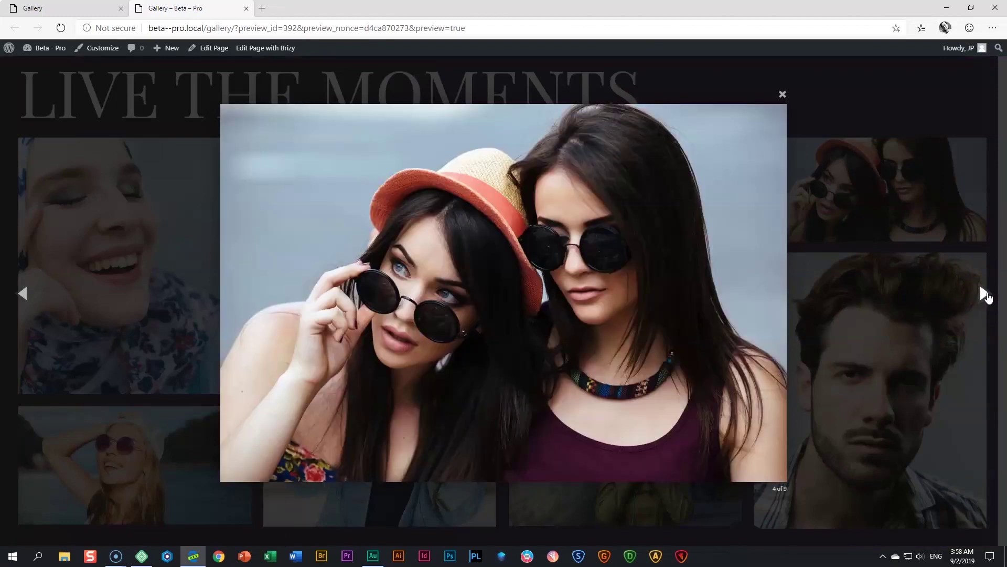
left_click(985, 294)
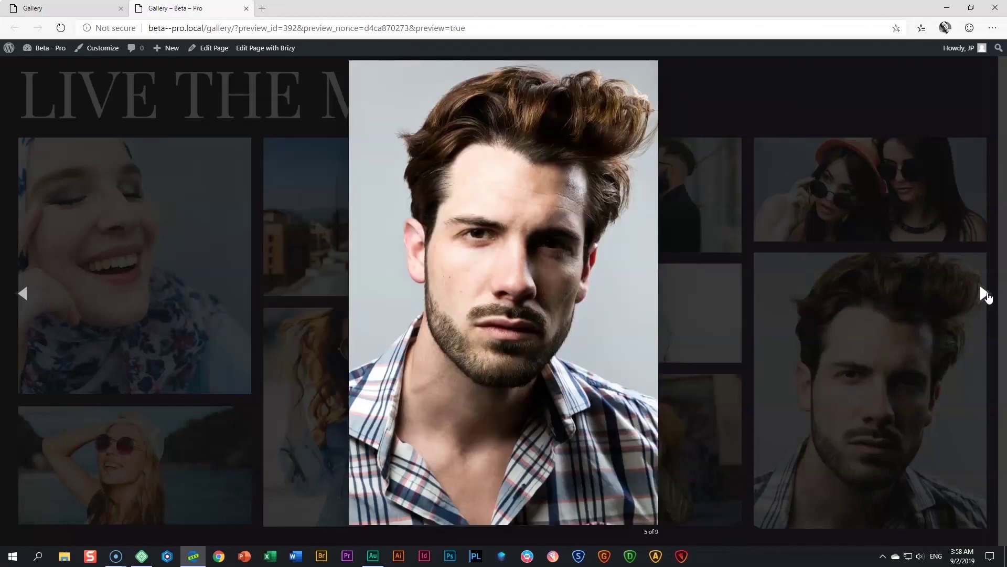
left_click(984, 293)
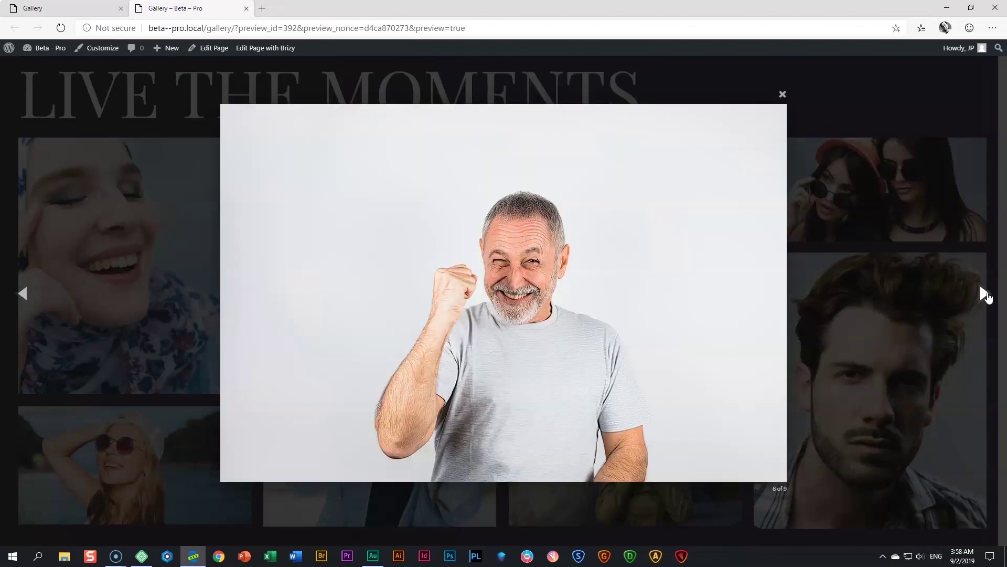